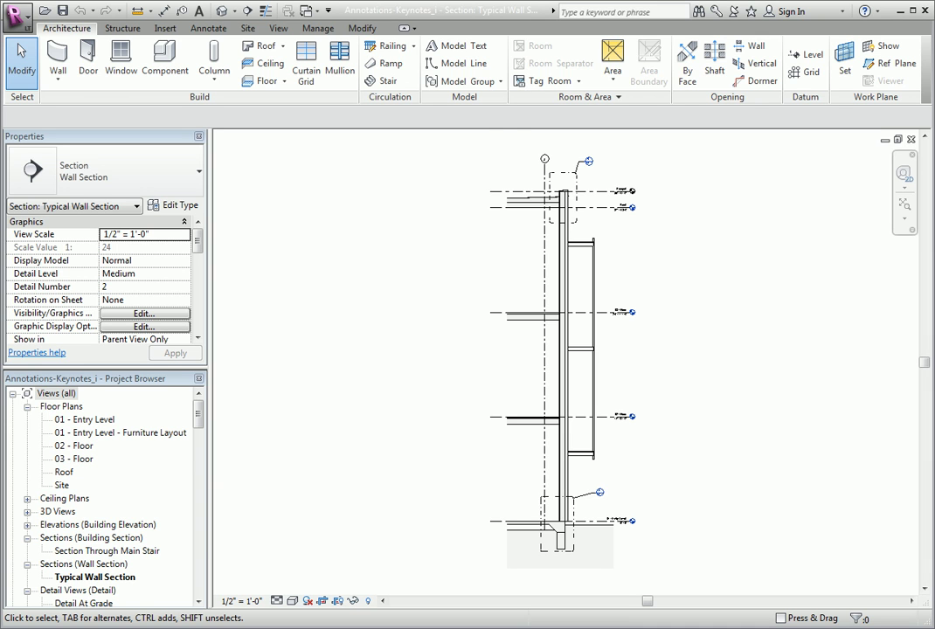
Step: Select the roof slab at the parapet and open its Concrete Deck - Tapered Insulation type properties
scroll(515, 150, up, 5)
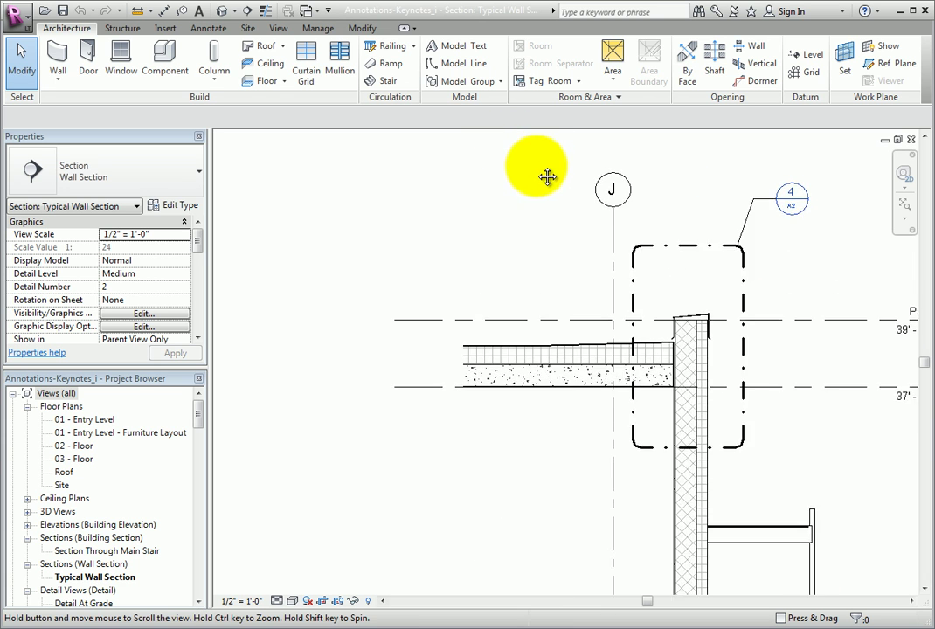
middle_drag(549, 171, 436, 216)
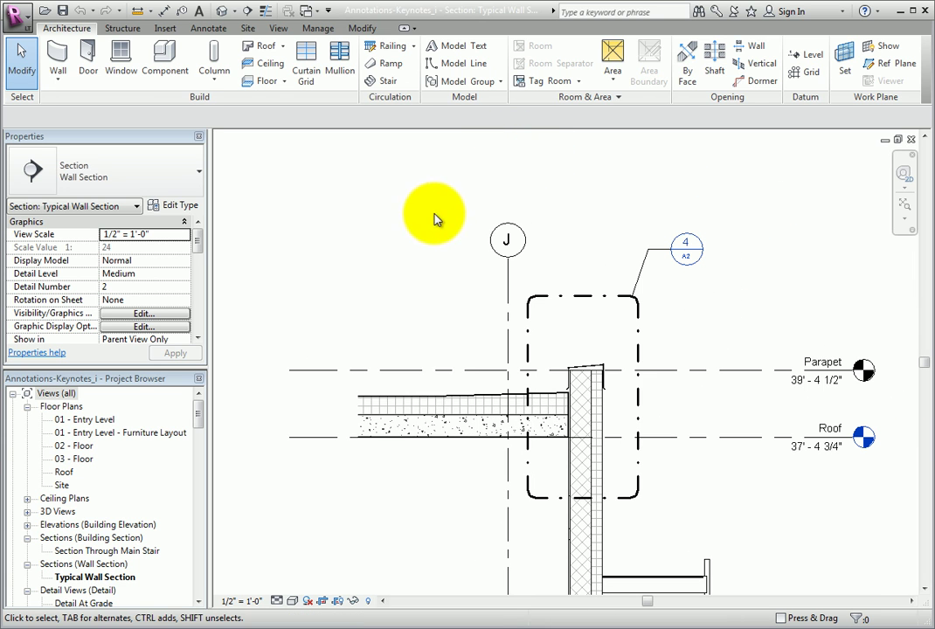
click(431, 421)
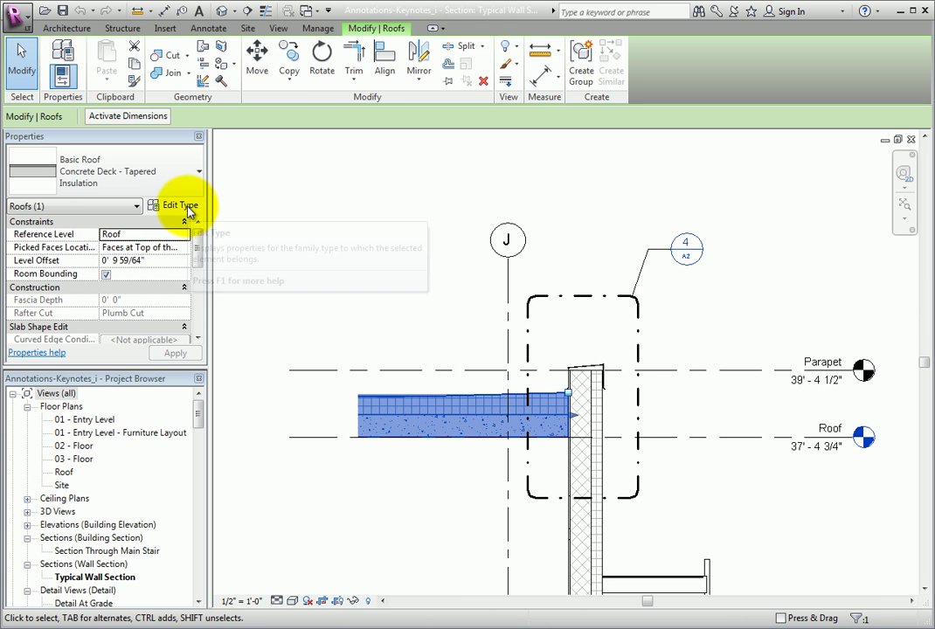
click(188, 209)
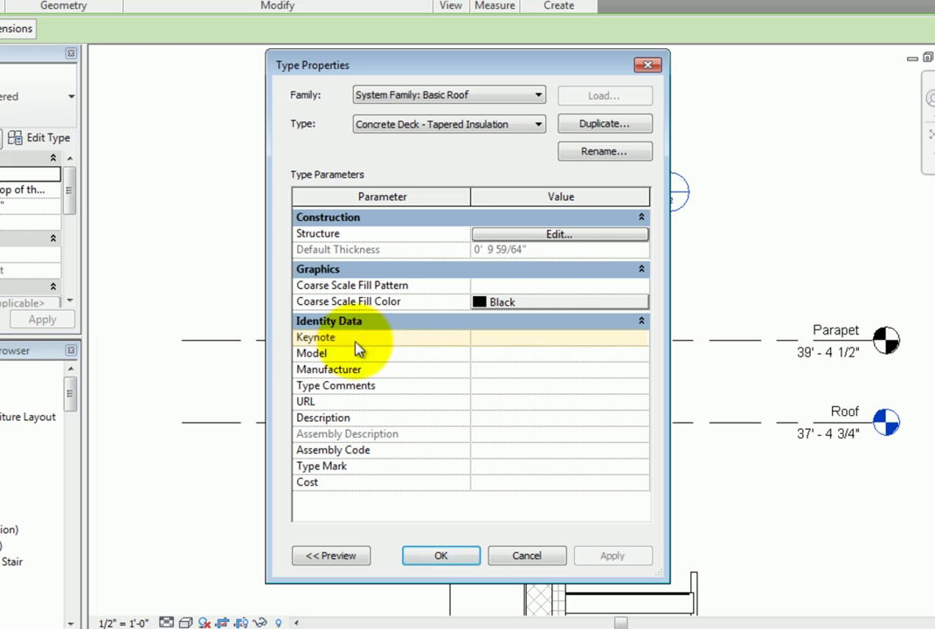
Step: Try browsing for a roof keynote, dismiss the Keynote Data Not Found error, and cancel unchanged
click(512, 339)
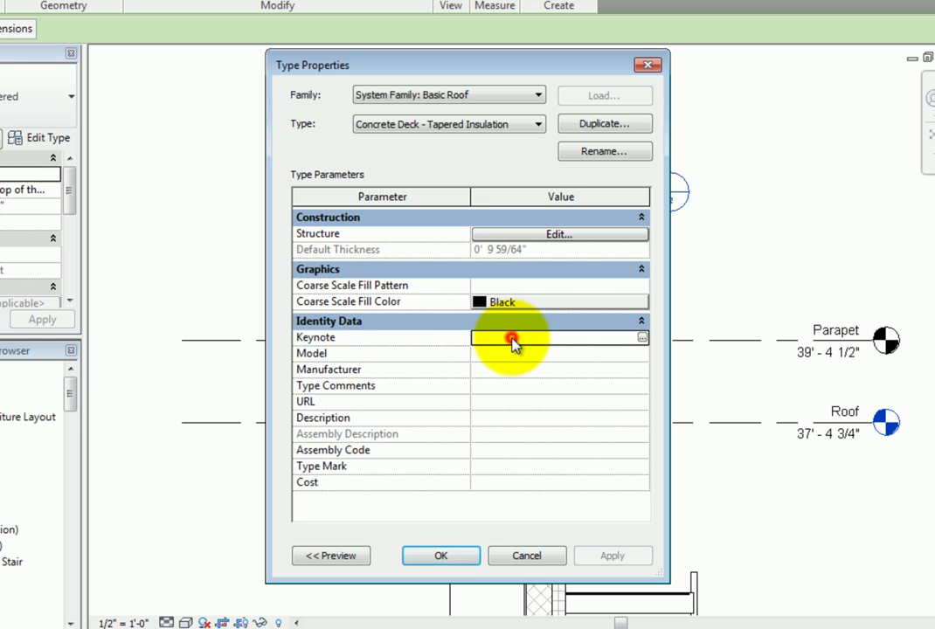
click(642, 338)
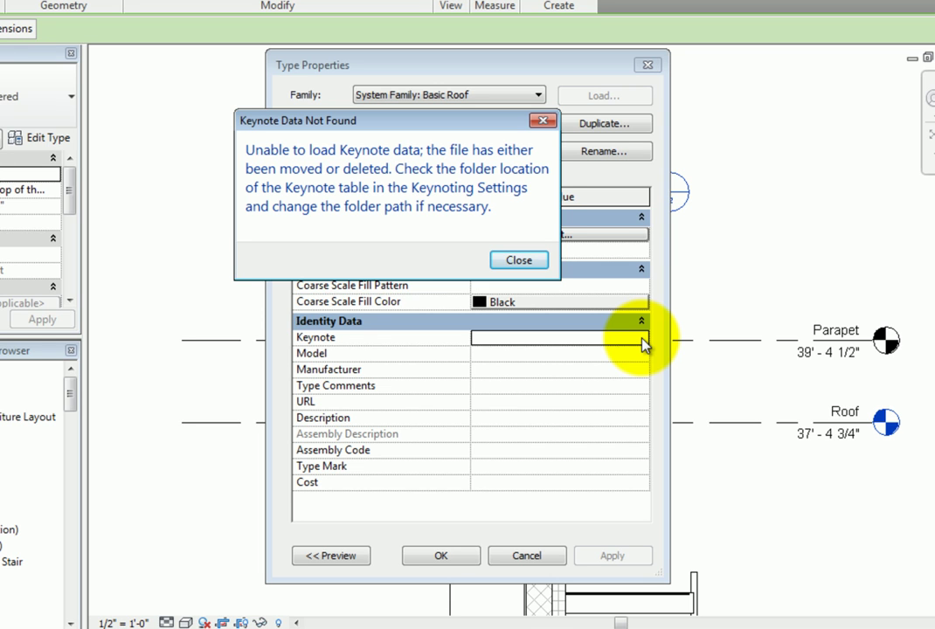
click(534, 260)
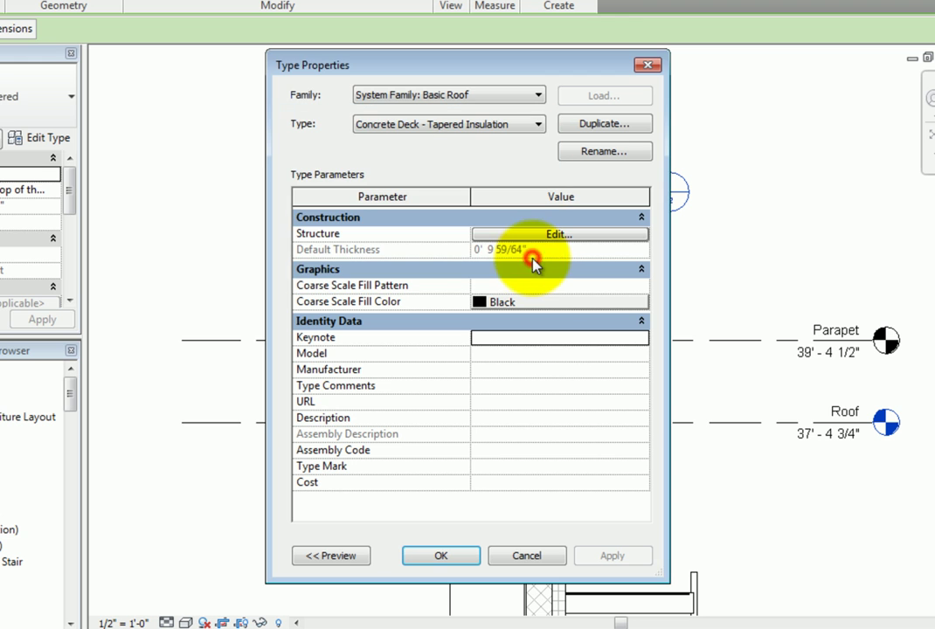
click(538, 557)
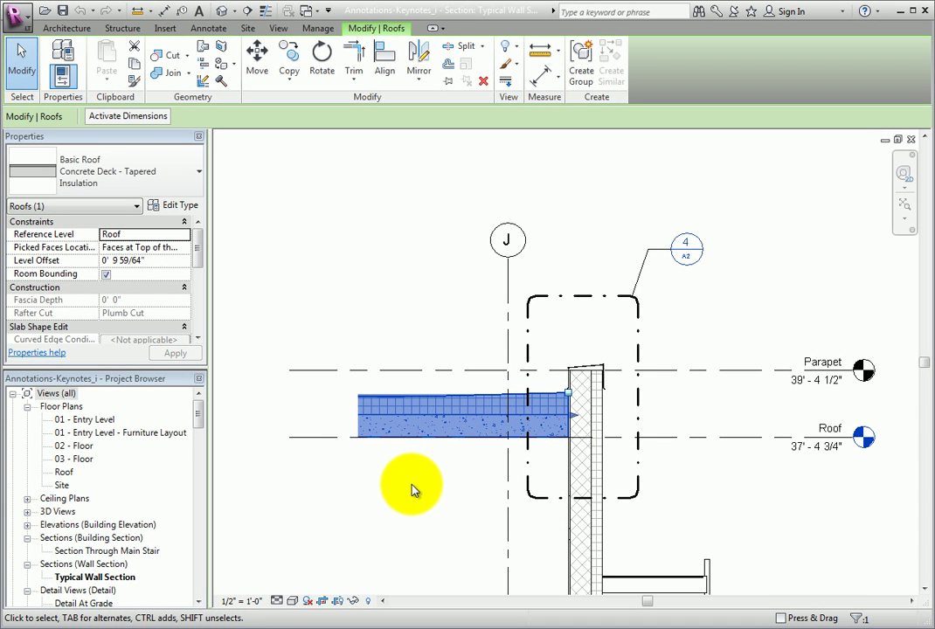
click(412, 488)
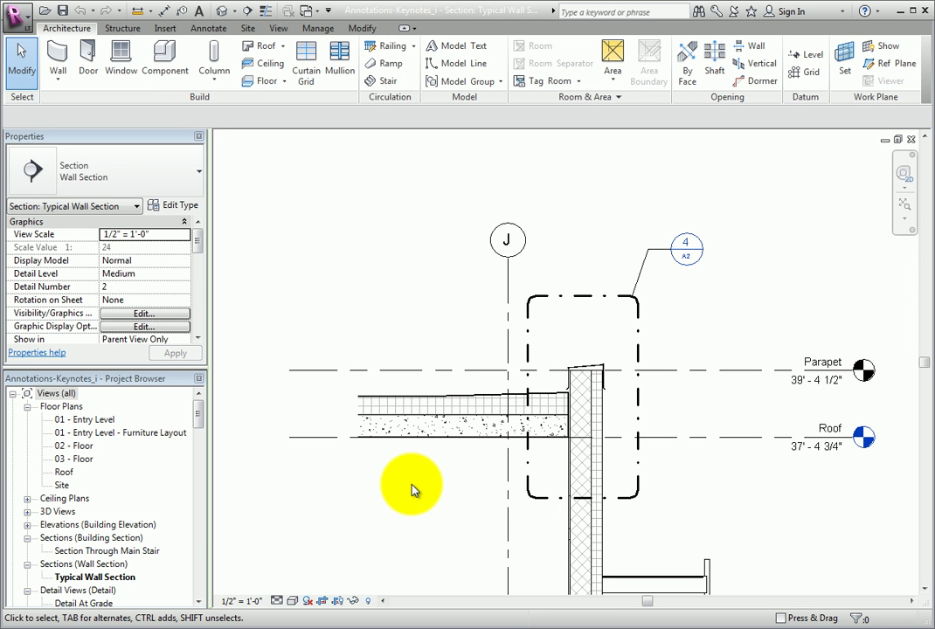
Step: Open Keynoting Settings, leave path type At Library Locations, and browse for a keynote file
click(216, 37)
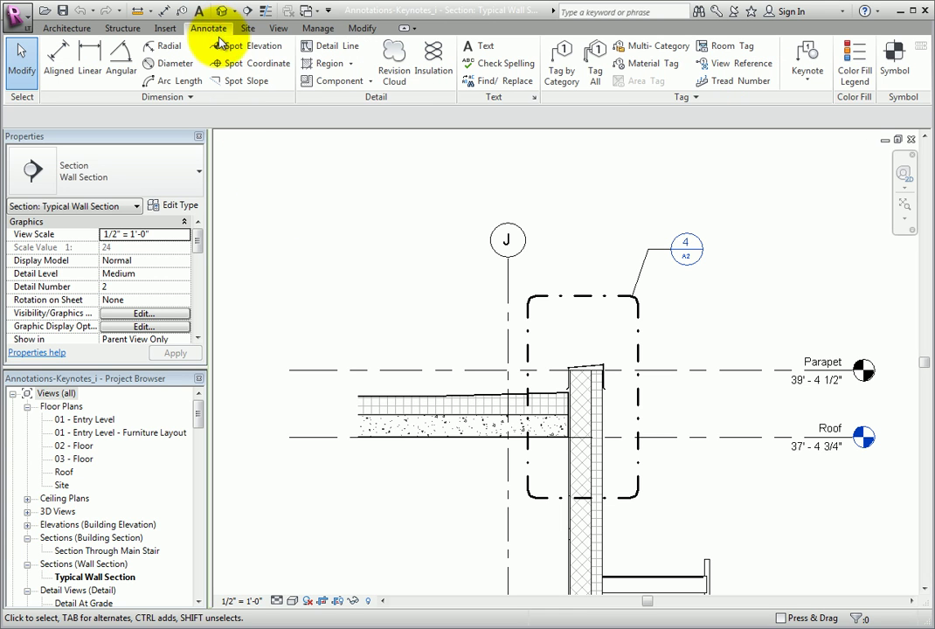
click(696, 99)
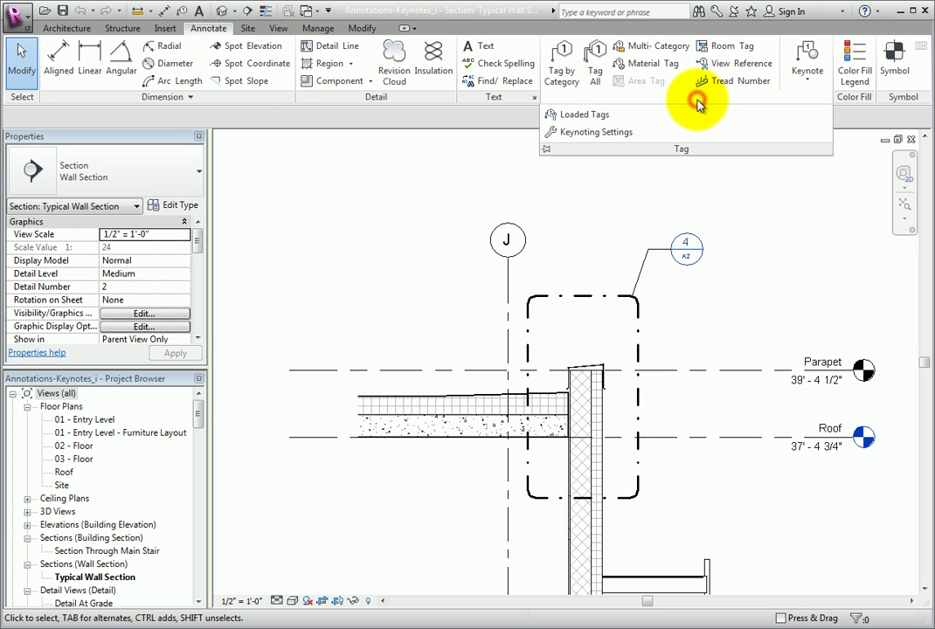
click(618, 135)
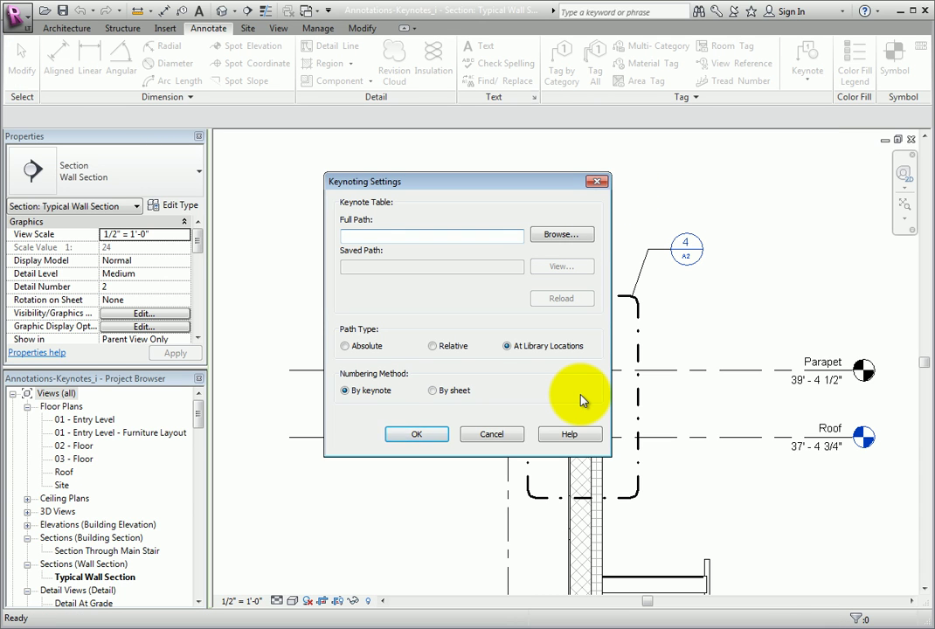
click(345, 346)
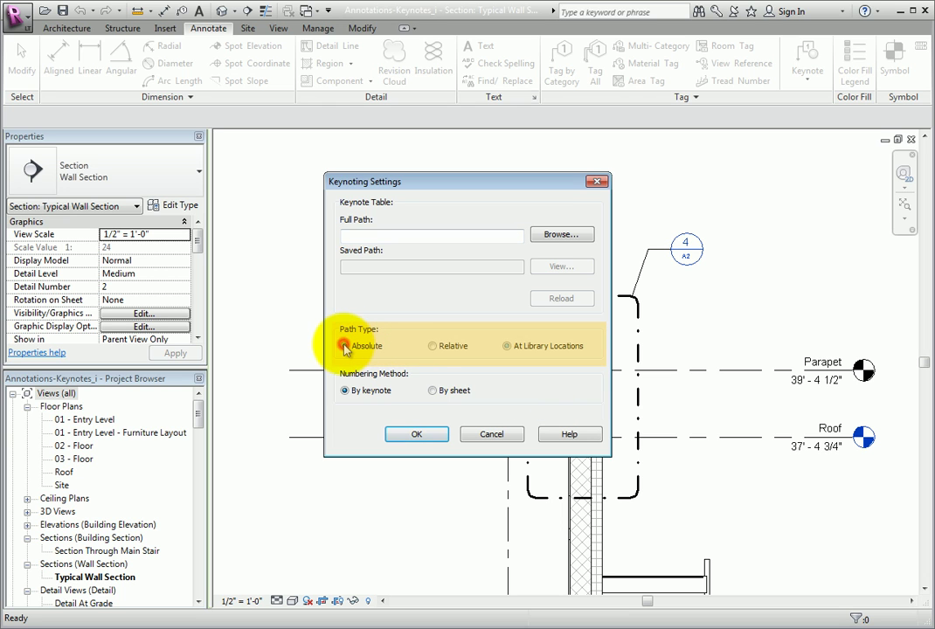
click(431, 346)
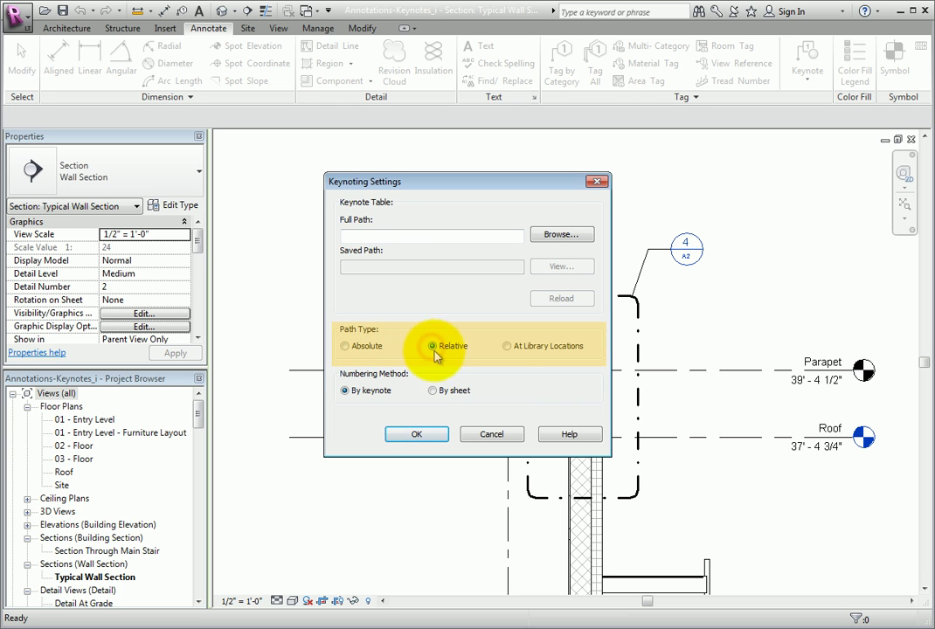
click(507, 347)
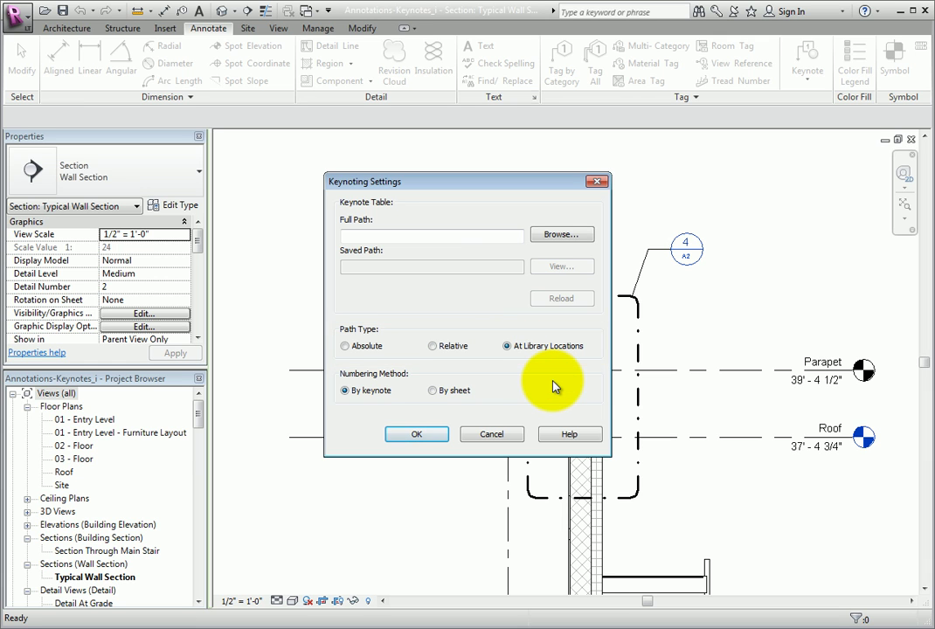
click(570, 242)
Step: Look at the Imperial library's RevitKeynotes_Imperial files, then cancel without choosing one
drag(262, 246, 258, 321)
click(224, 381)
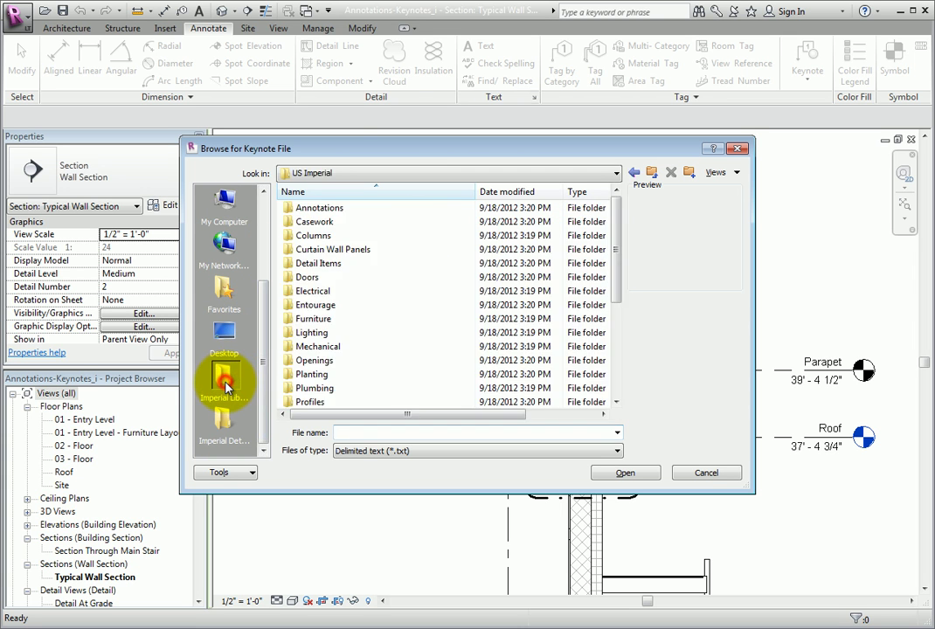
drag(617, 294, 615, 404)
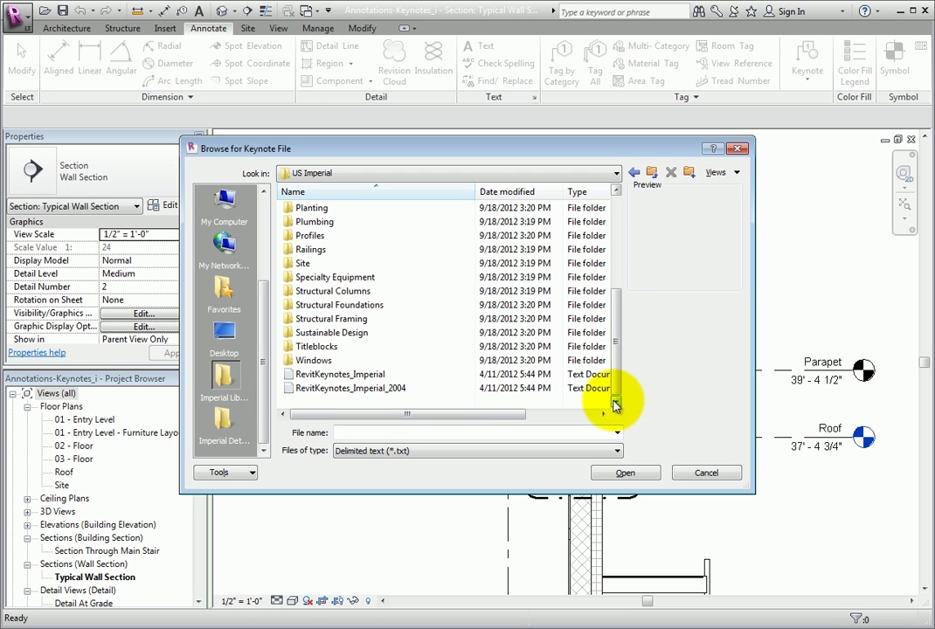
click(401, 374)
click(399, 387)
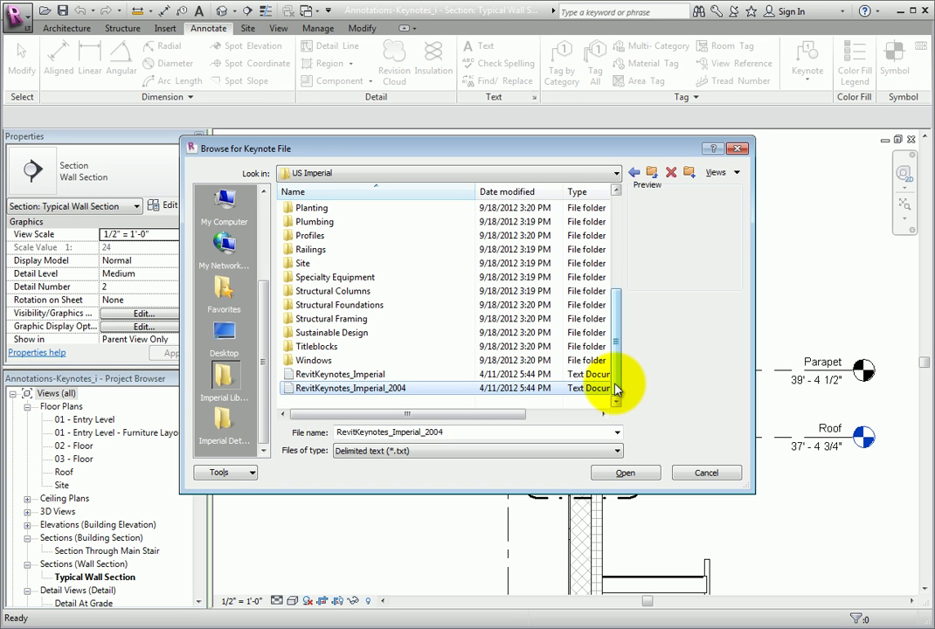
click(707, 472)
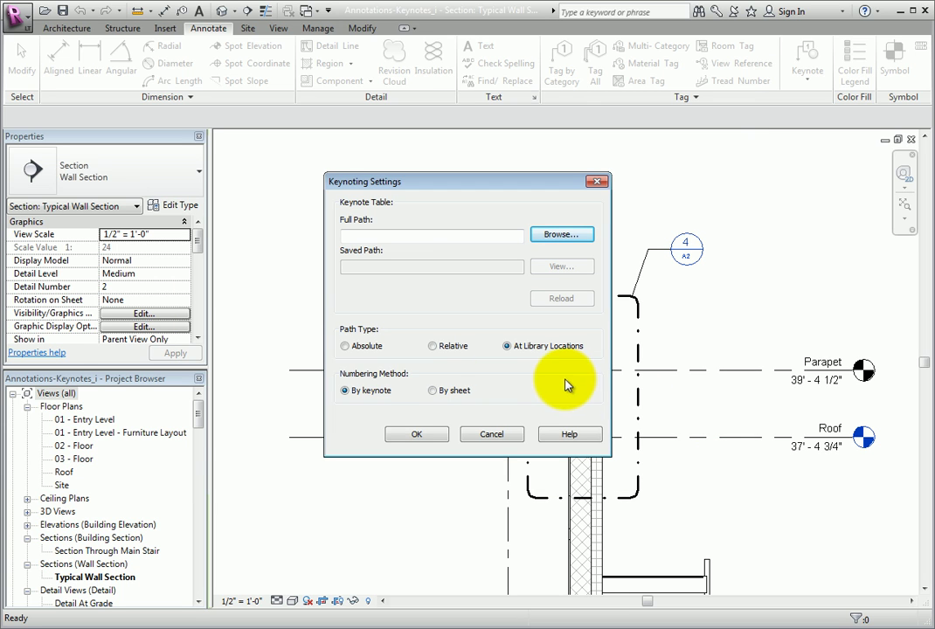
Step: Load RevitKeynotes_Imperial.txt with a Relative path and By keynote numbering, and confirm
click(434, 348)
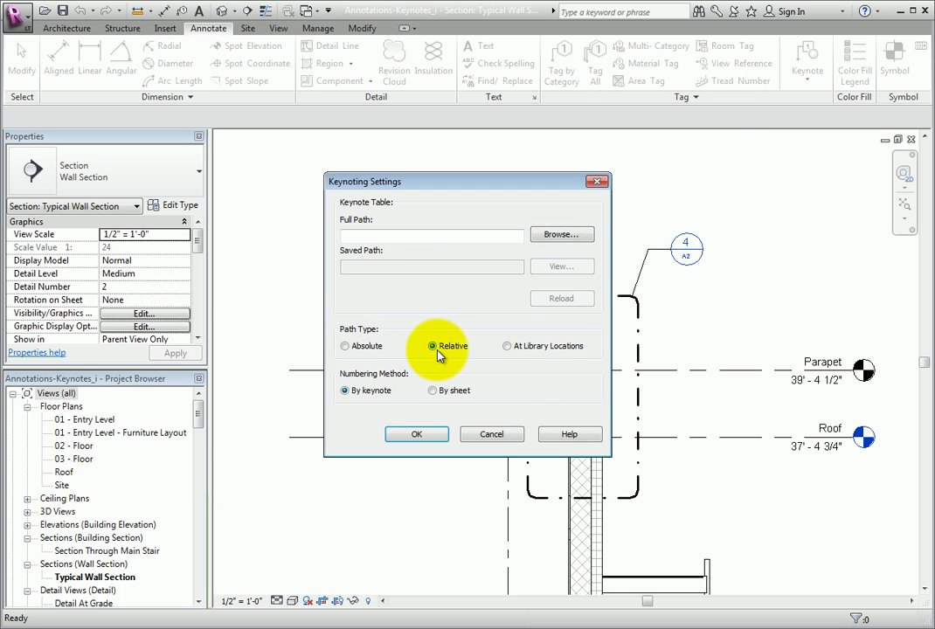
click(581, 238)
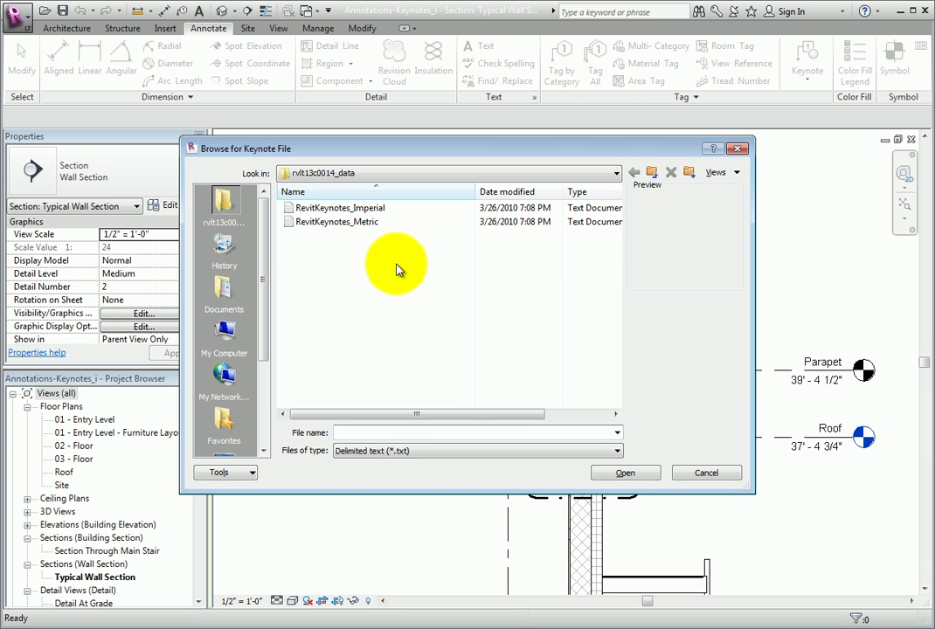
click(385, 210)
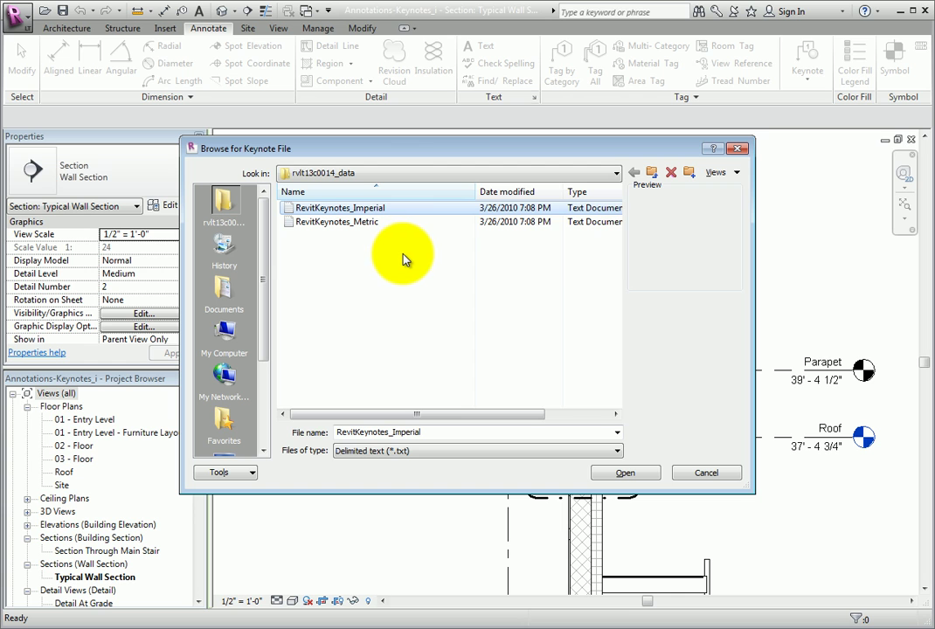
click(623, 473)
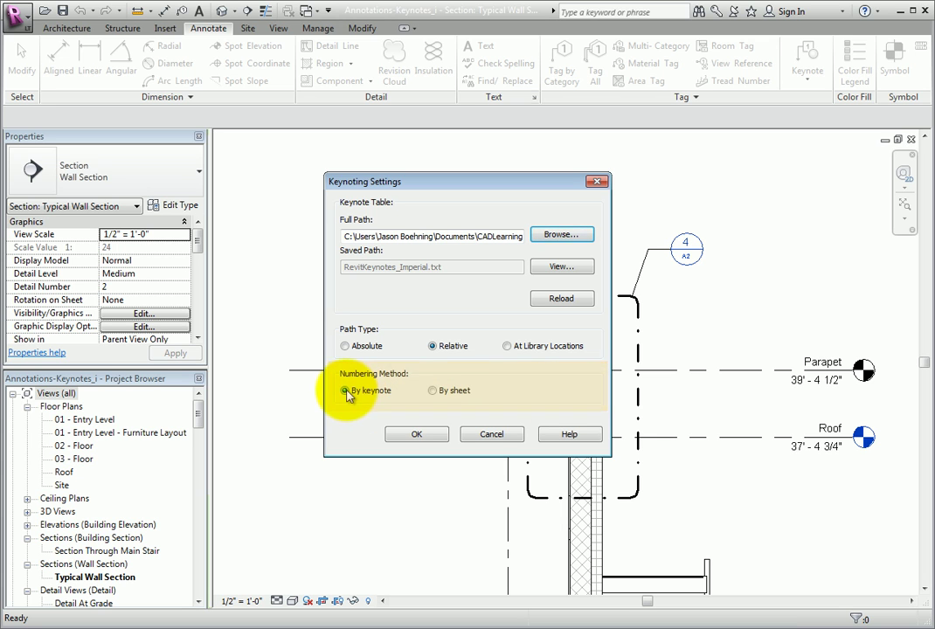
click(431, 392)
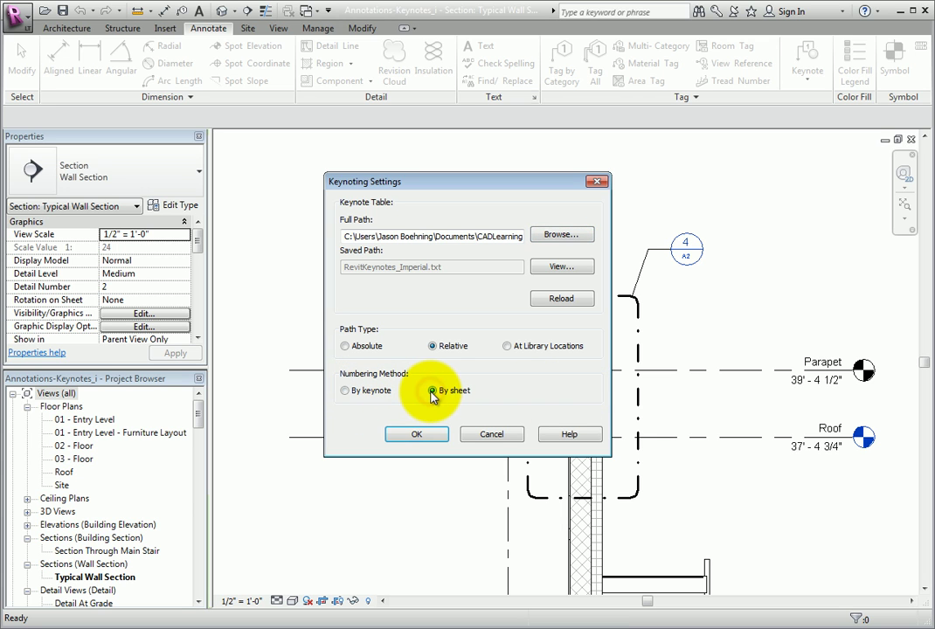
click(346, 393)
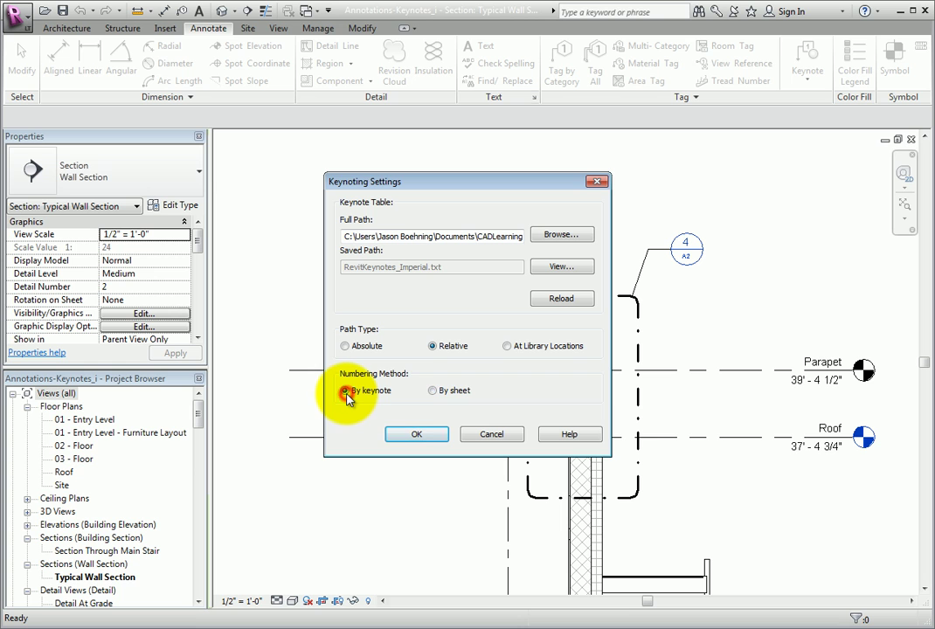
click(419, 434)
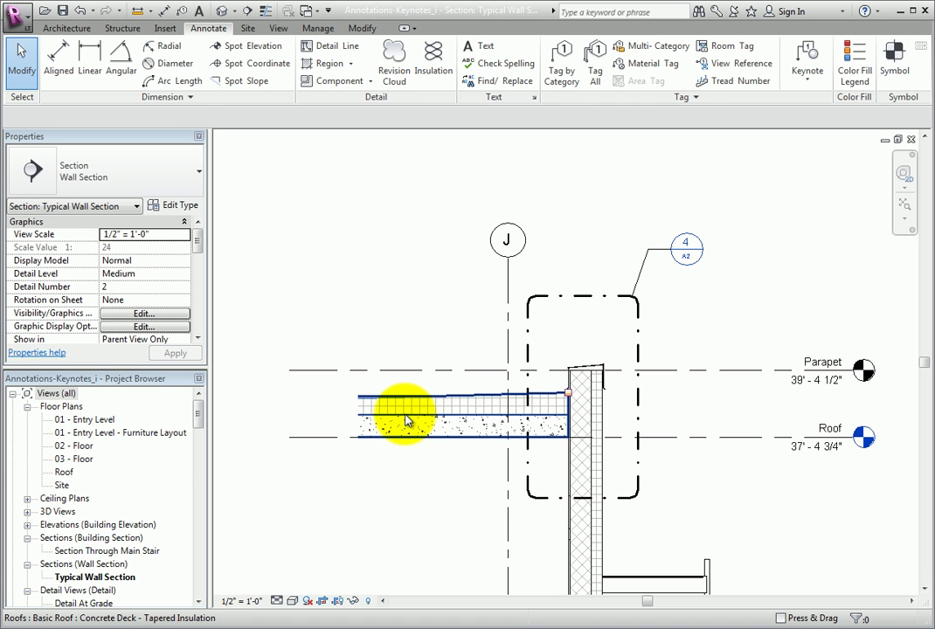
Step: Reopen the roof's type properties, cancel the Keynotes list, and close without assigning a keynote
click(405, 417)
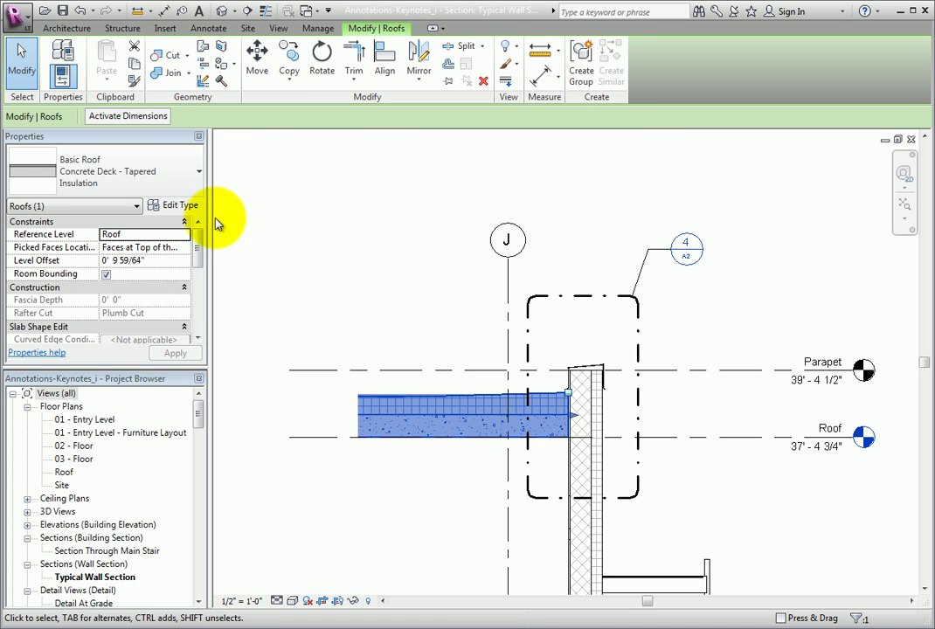
click(191, 207)
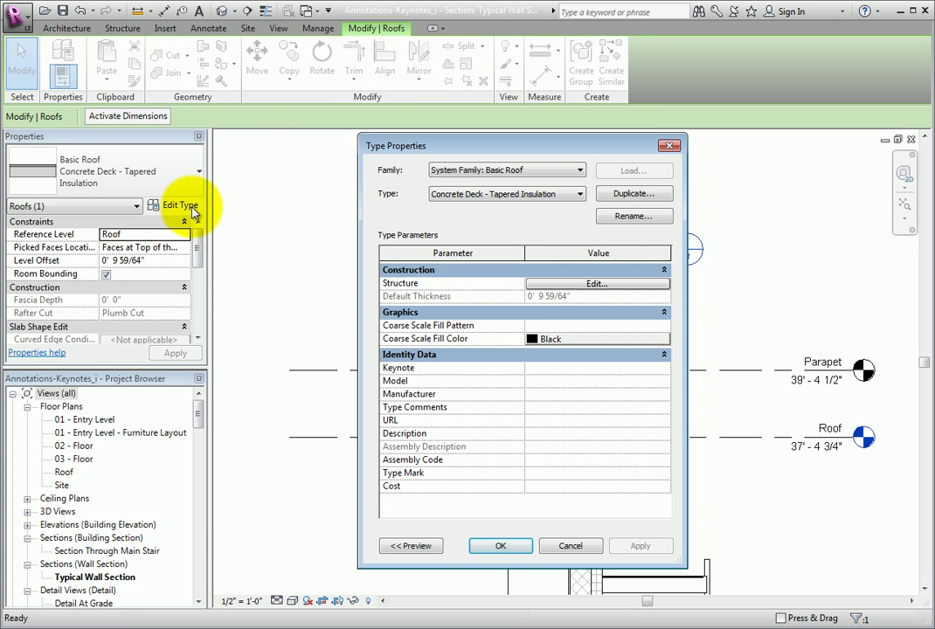
click(549, 367)
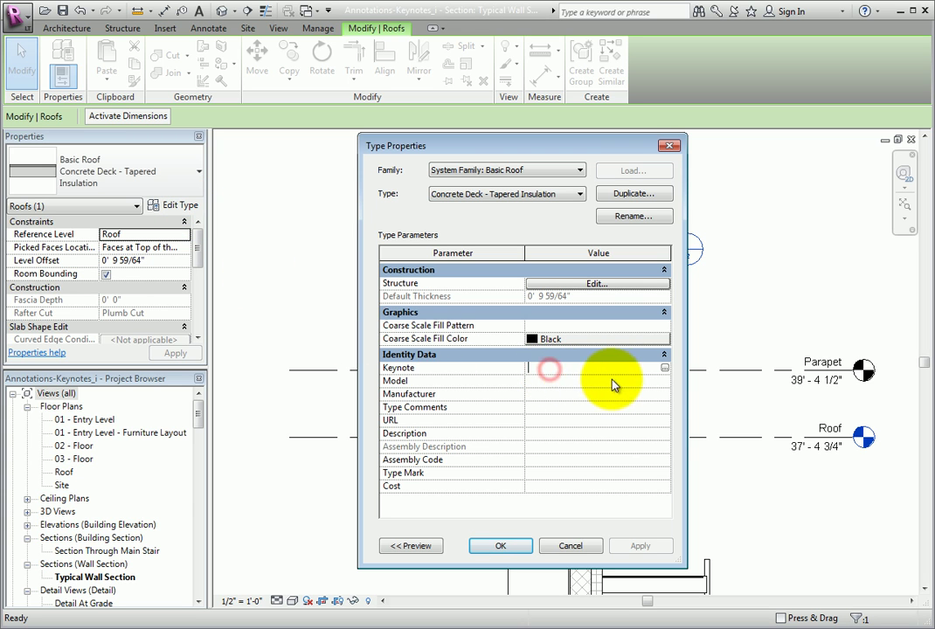
click(665, 369)
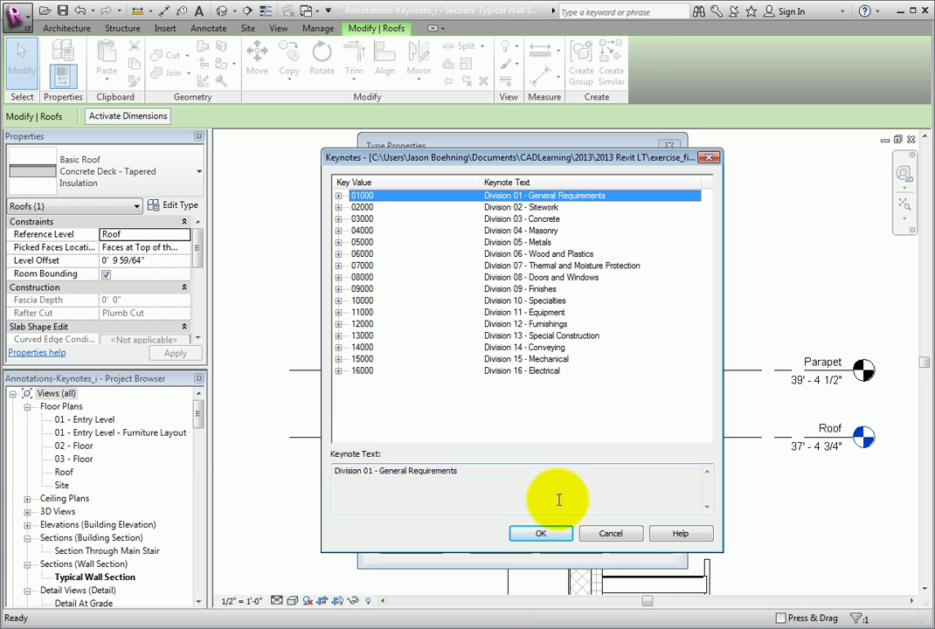
click(601, 537)
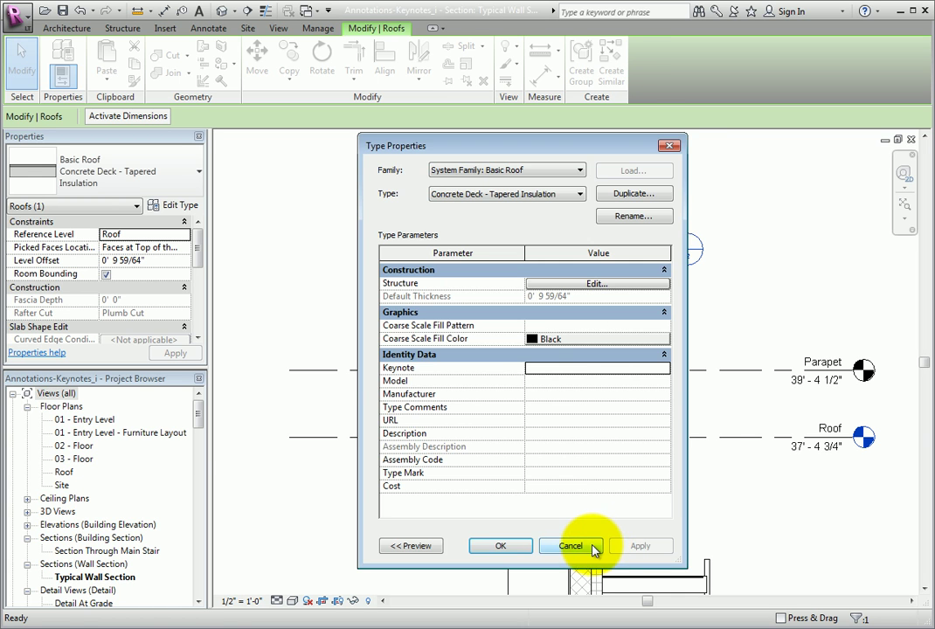
click(596, 546)
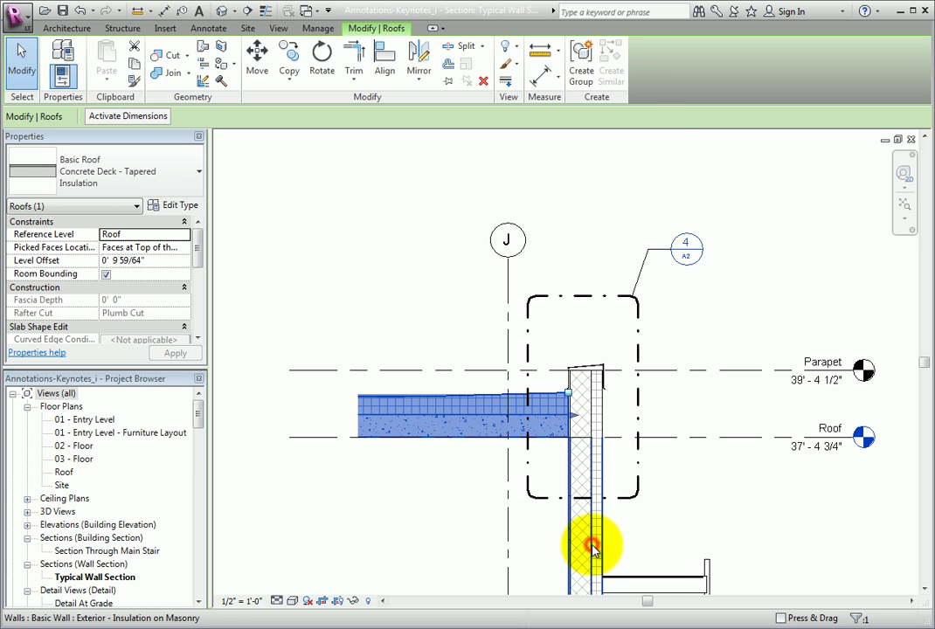
click(473, 496)
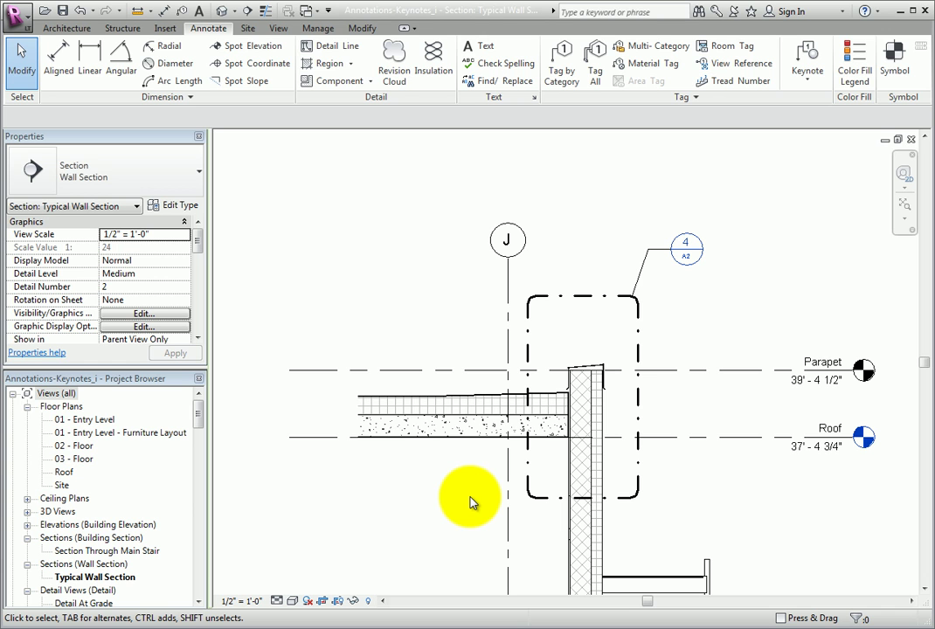
Step: Start Element Keynote with Horizontal orientation, a free-end leader, and the Keynote Number - Boxed type
click(818, 81)
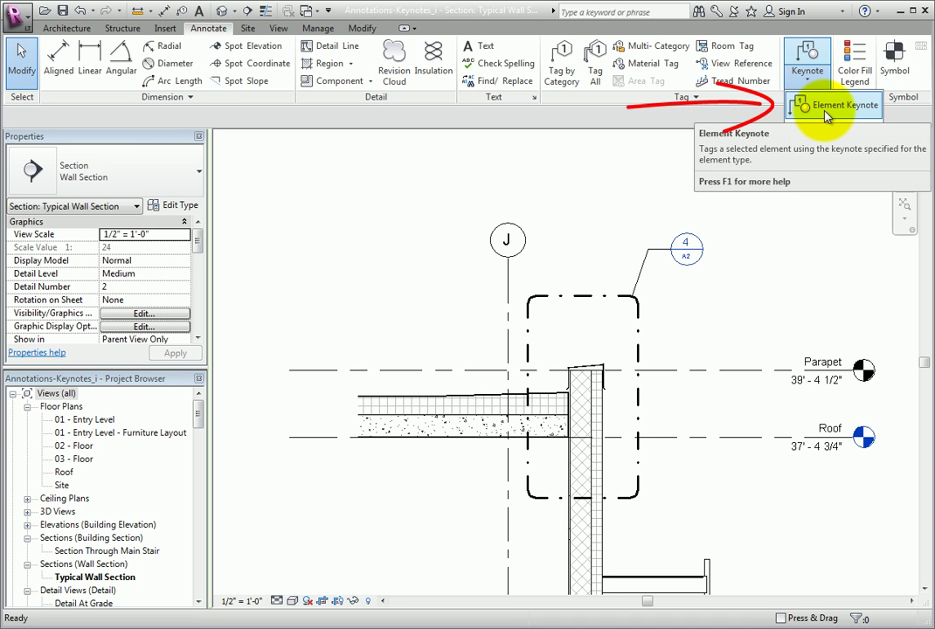
click(826, 115)
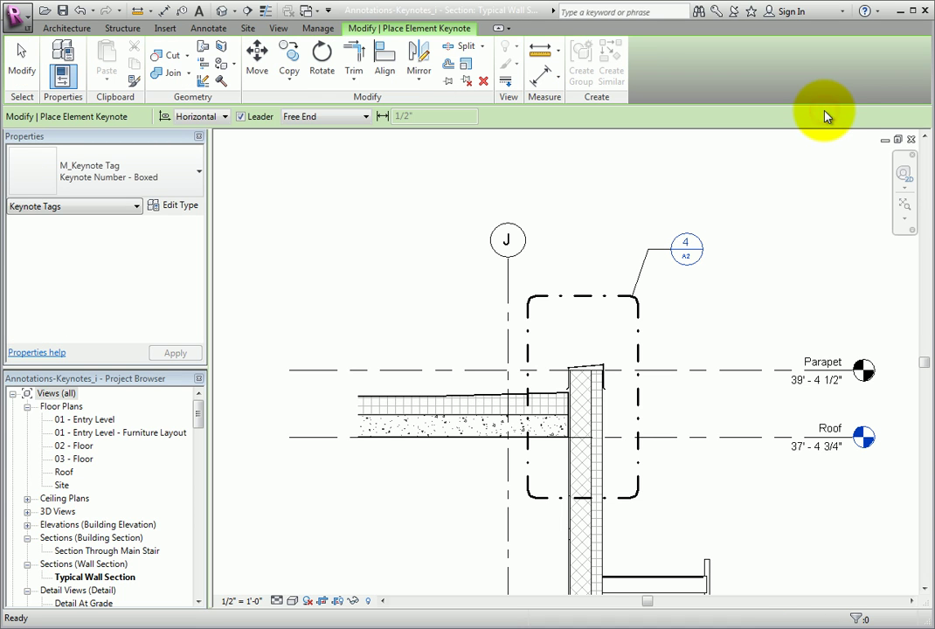
click(222, 118)
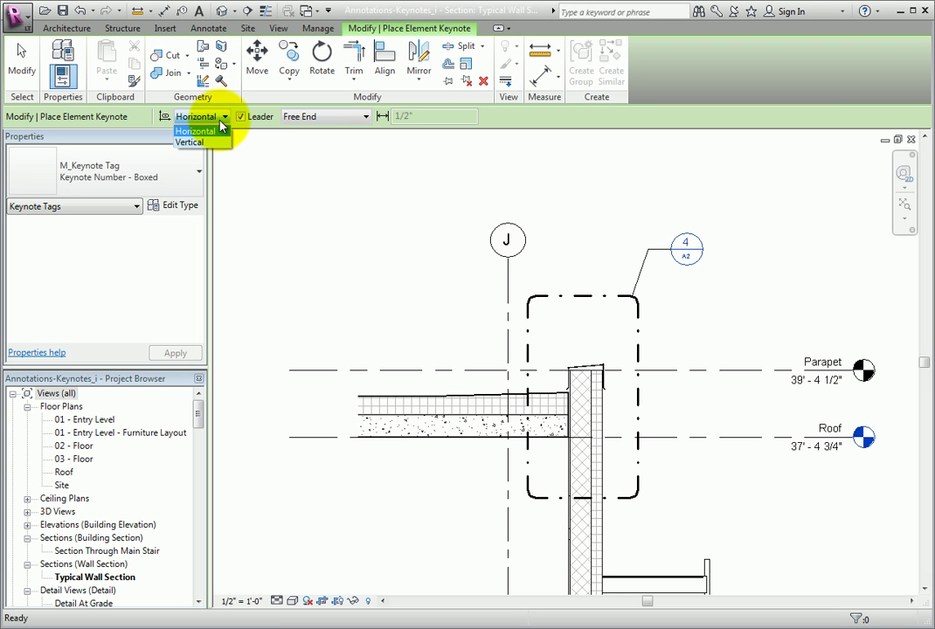
click(221, 122)
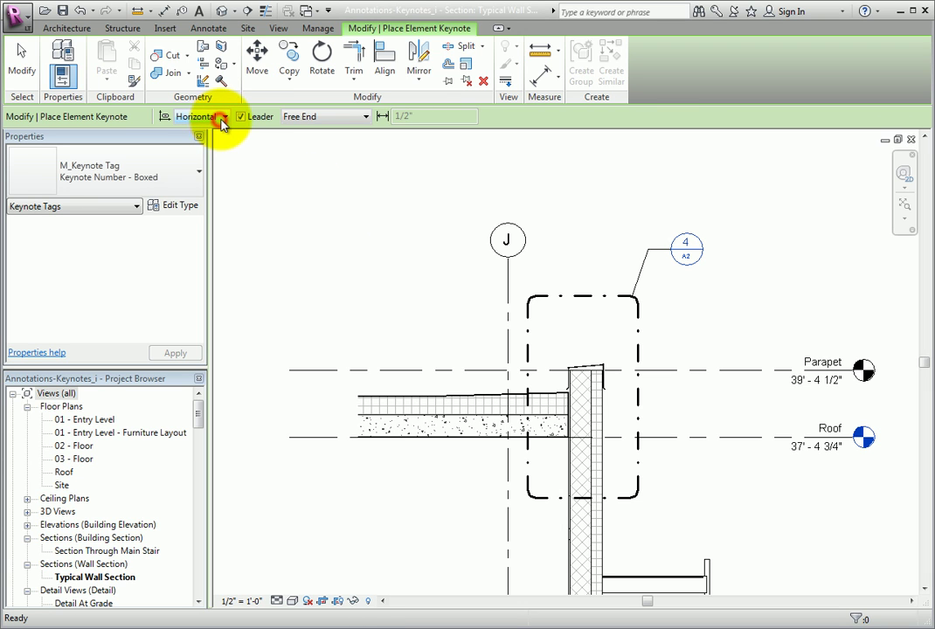
click(241, 117)
click(241, 117)
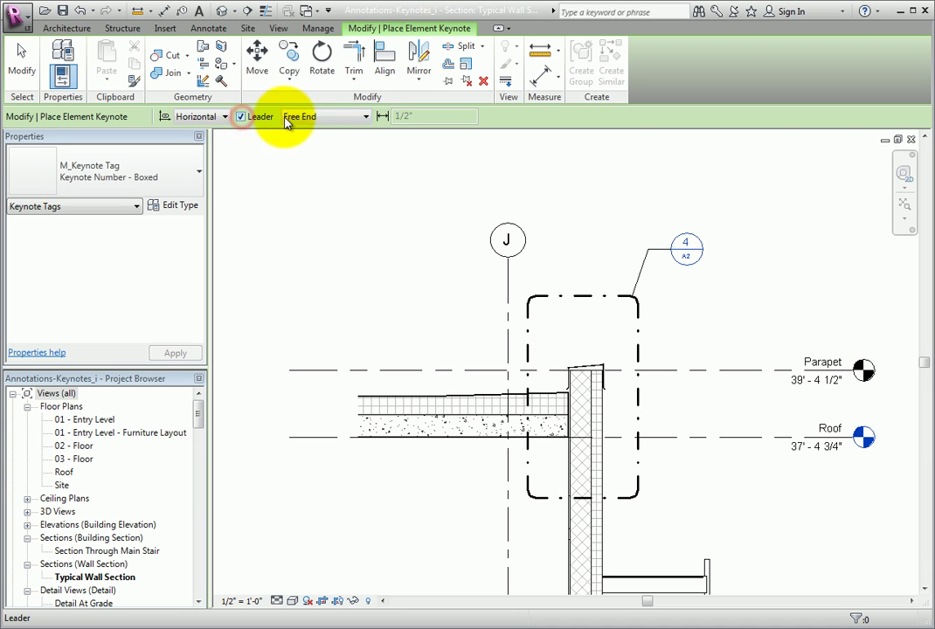
click(340, 117)
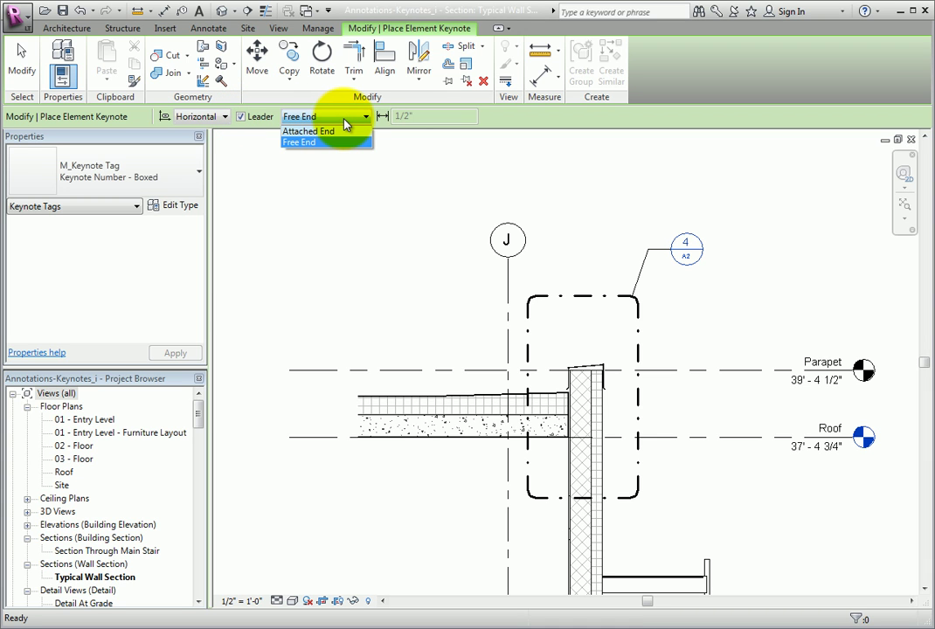
click(345, 122)
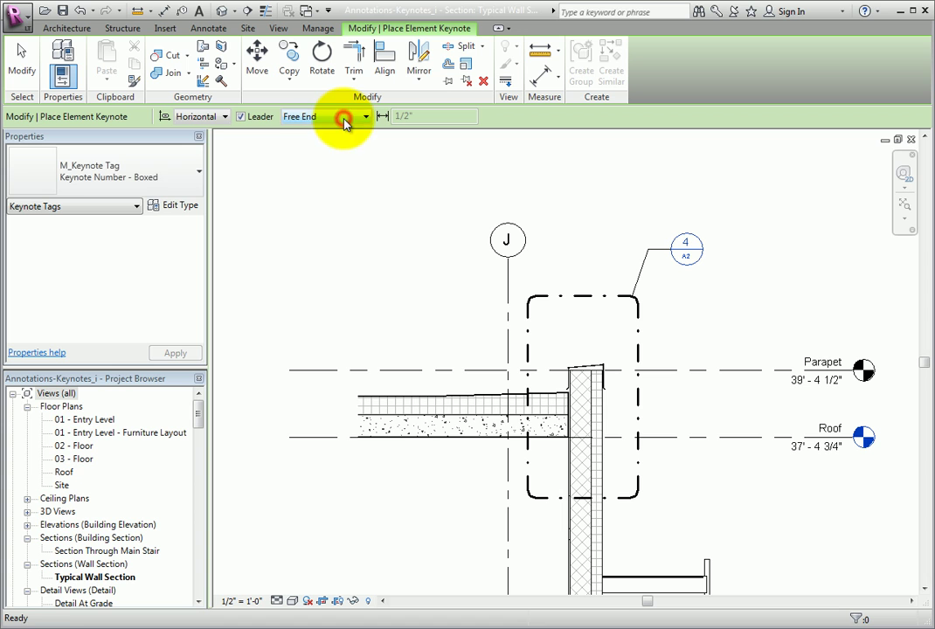
click(195, 180)
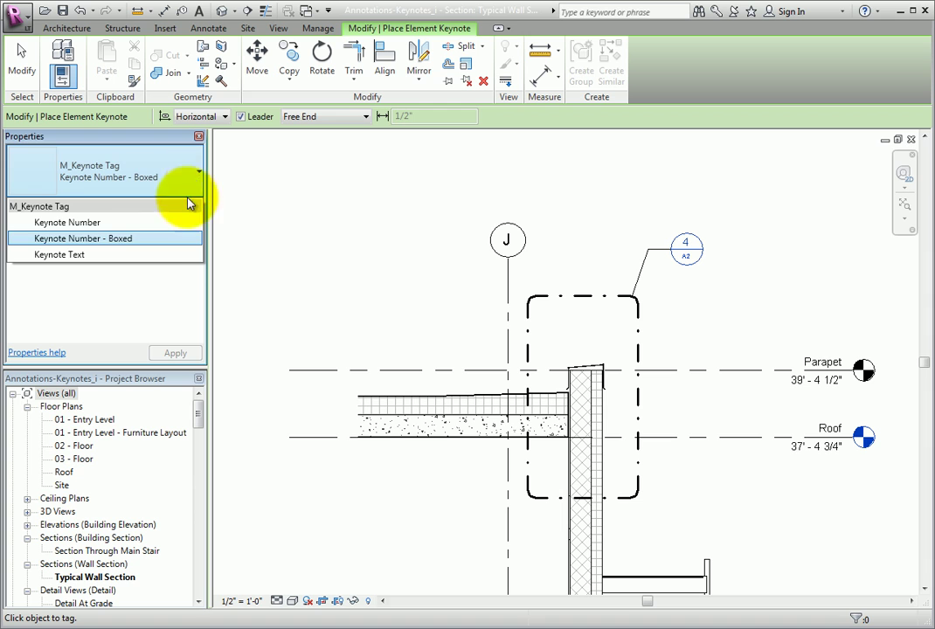
click(159, 238)
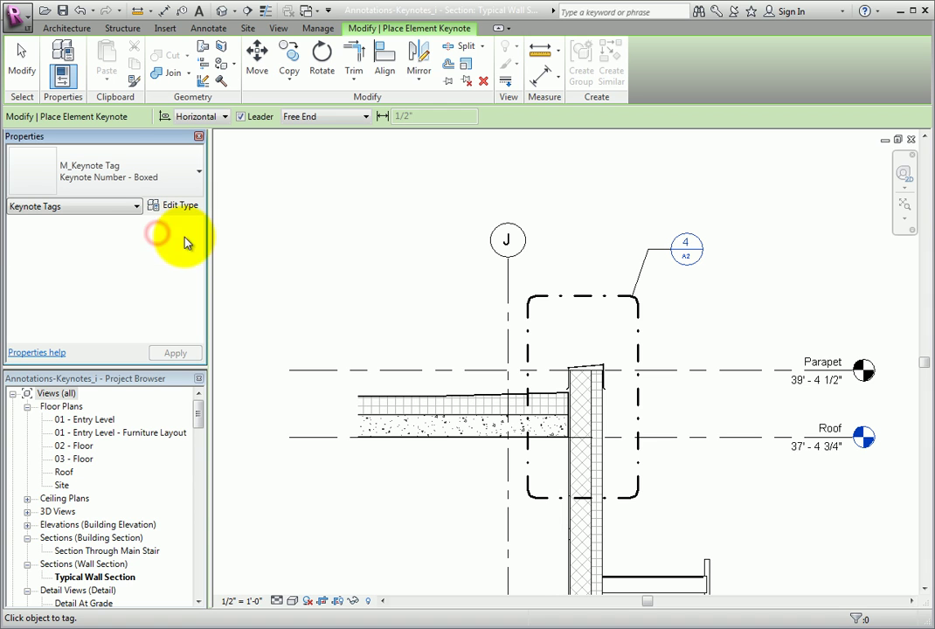
Step: Tag the roof deck, with the leader elbow above it and the tag placed to the left
click(491, 395)
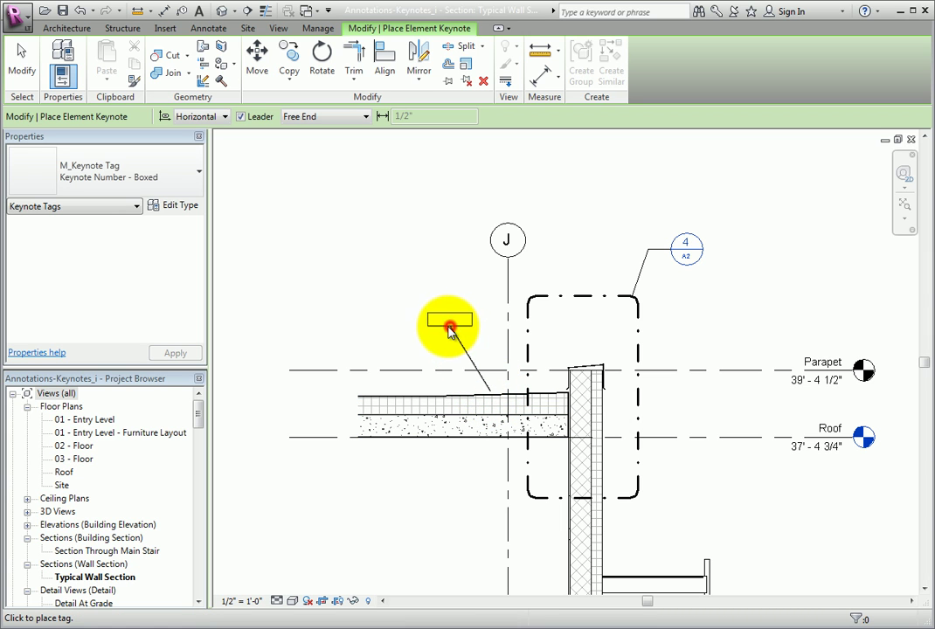
click(451, 326)
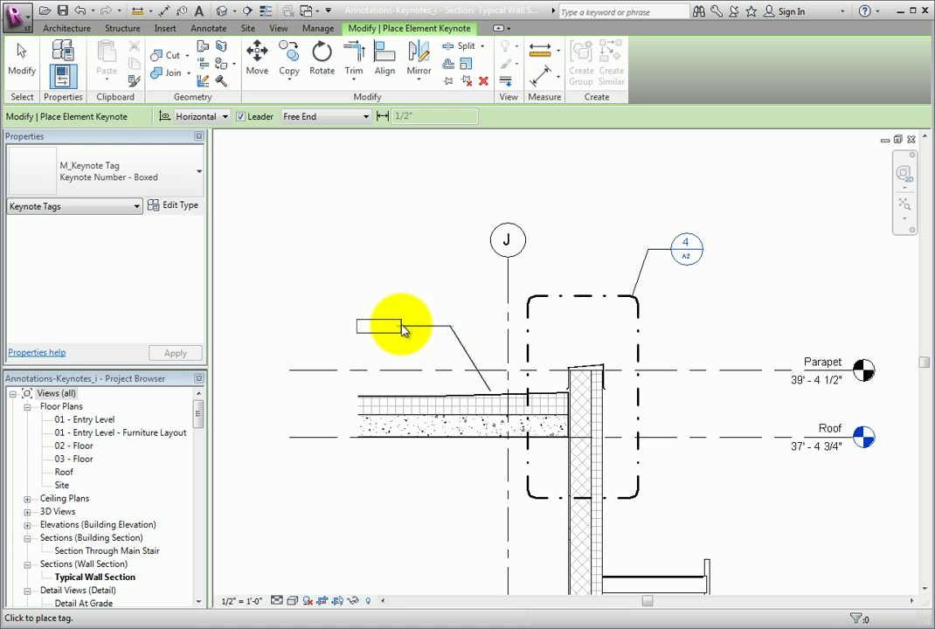
click(400, 327)
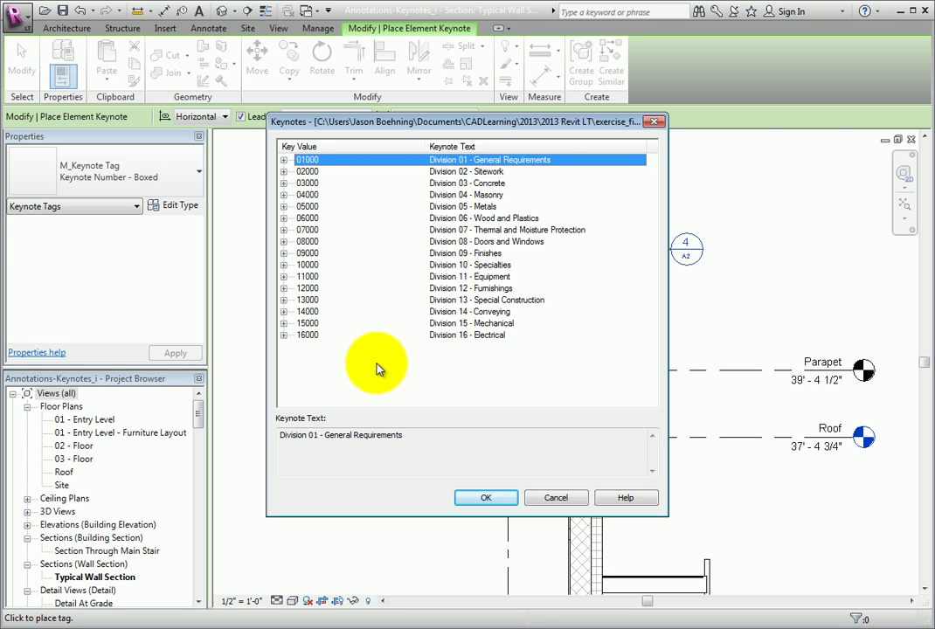
Step: Choose keynote 03510 Cementitious Roof Deck from Division 03000, group 03500
click(283, 183)
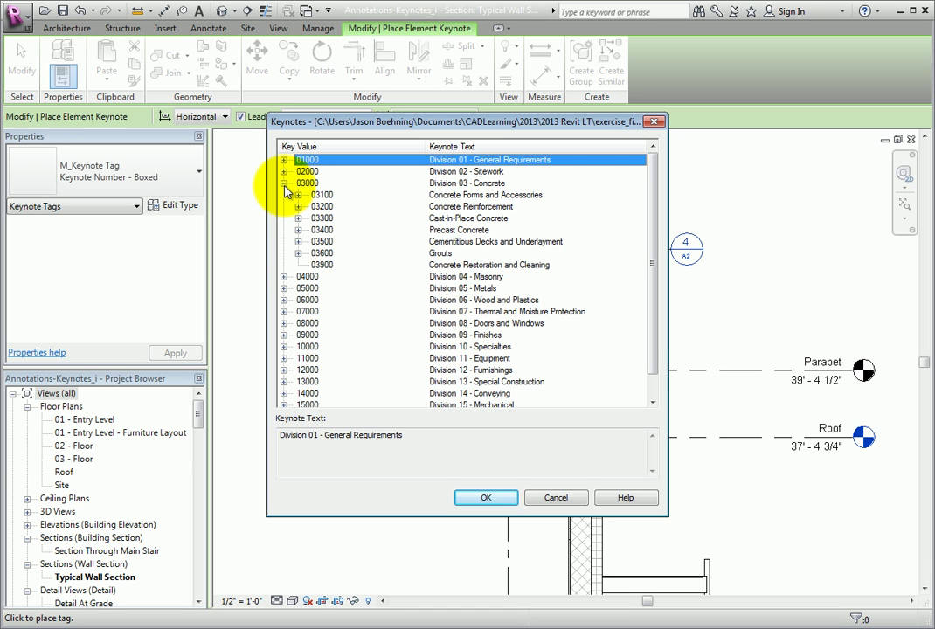
click(298, 242)
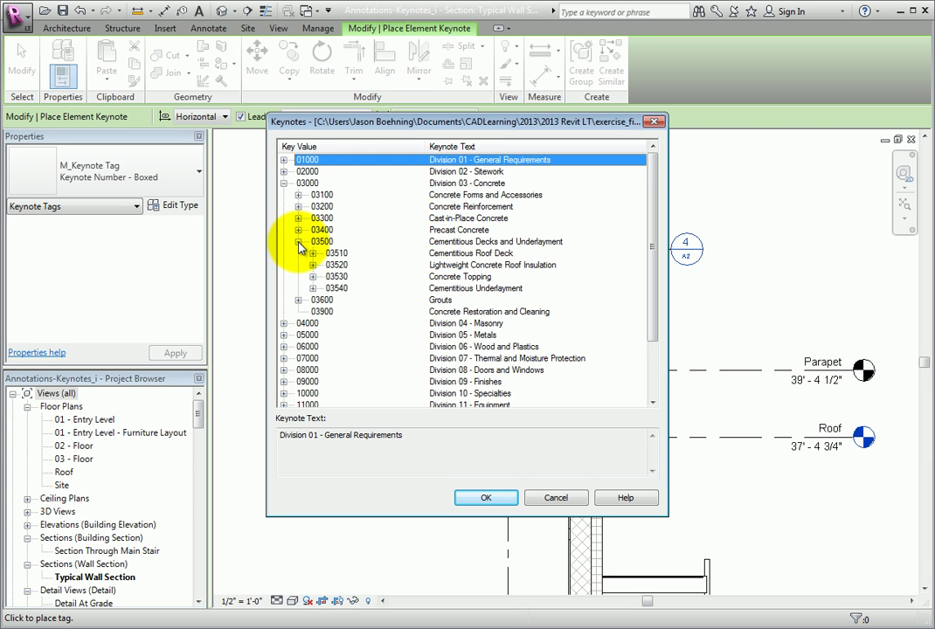
click(338, 253)
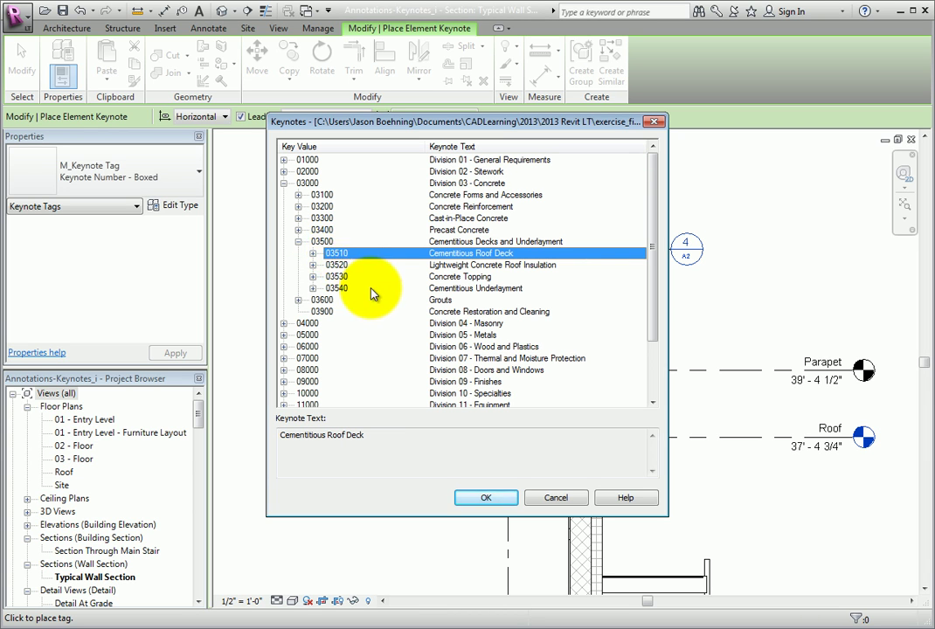
click(485, 497)
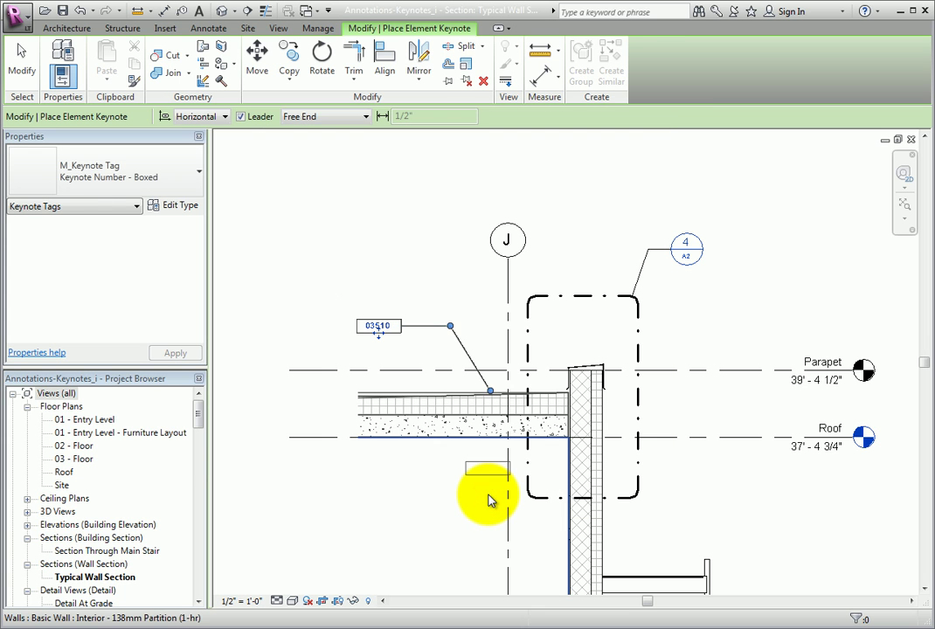
Step: Switch the roof tag to the Keynote Text type so it reads Cementitious Roof Deck
scroll(340, 345, up, 3)
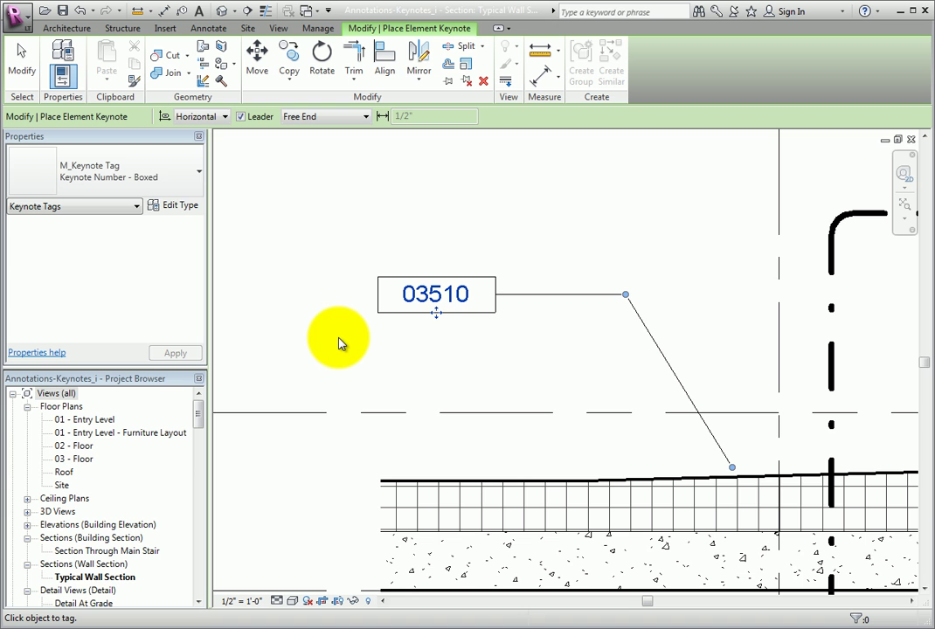
click(22, 72)
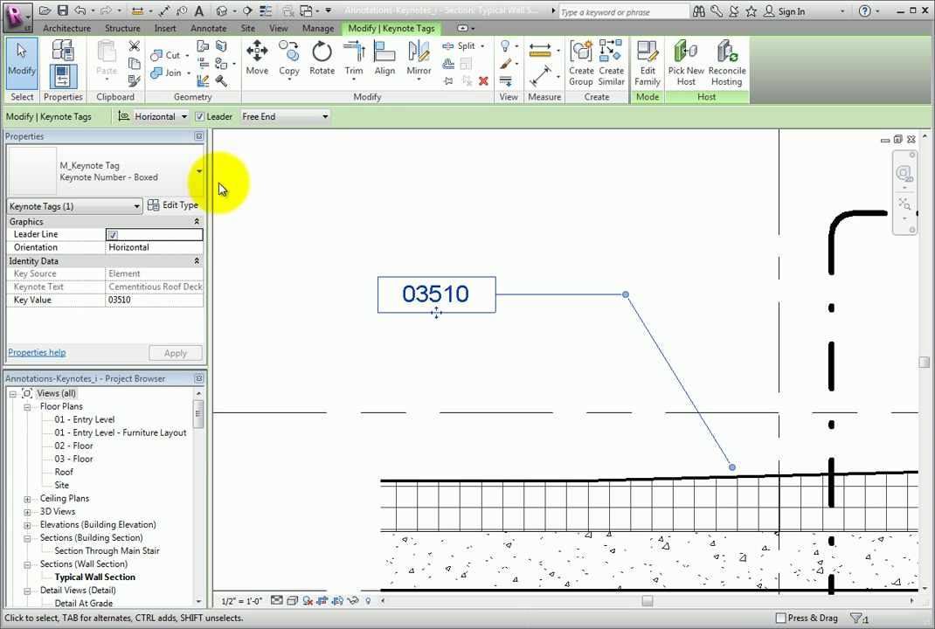
click(193, 172)
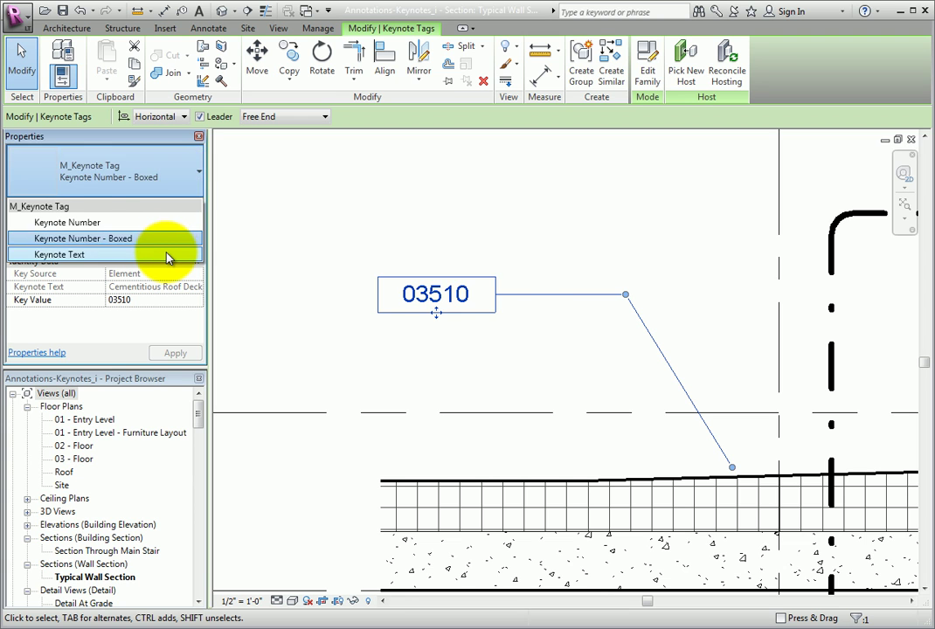
click(166, 255)
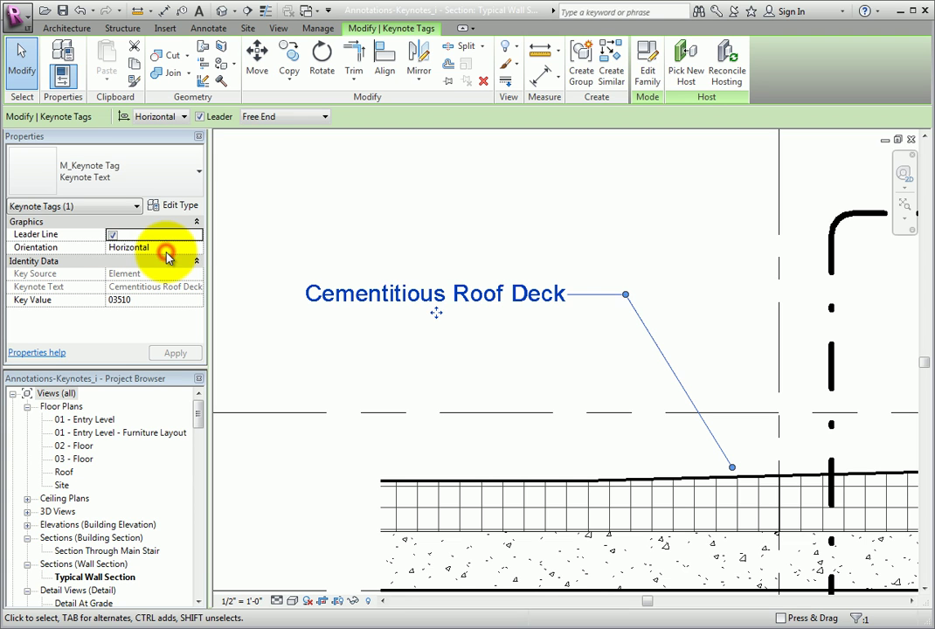
Step: Reopen the roof's type properties to check its Keynote is now 03510
click(336, 374)
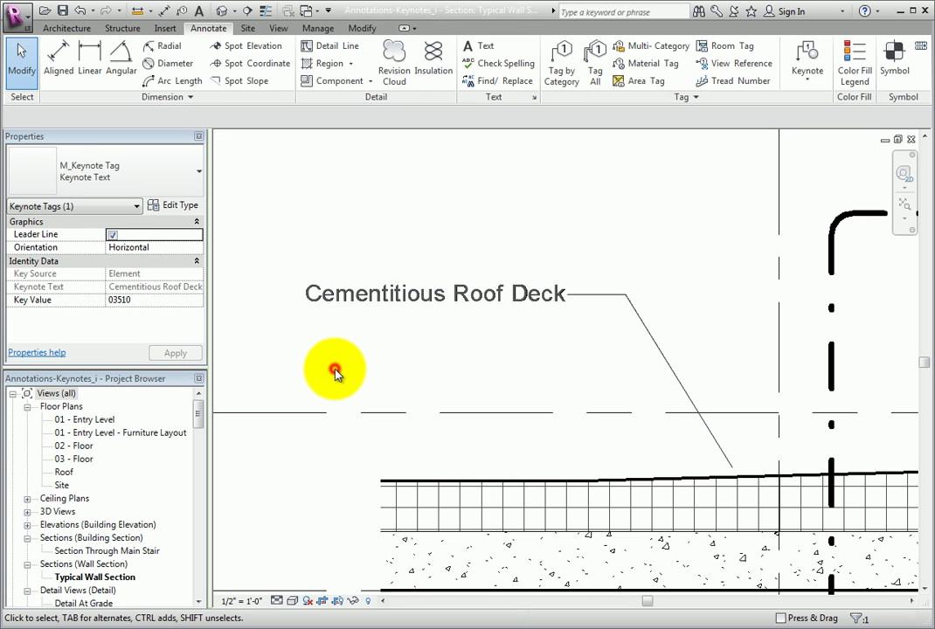
click(487, 480)
click(179, 205)
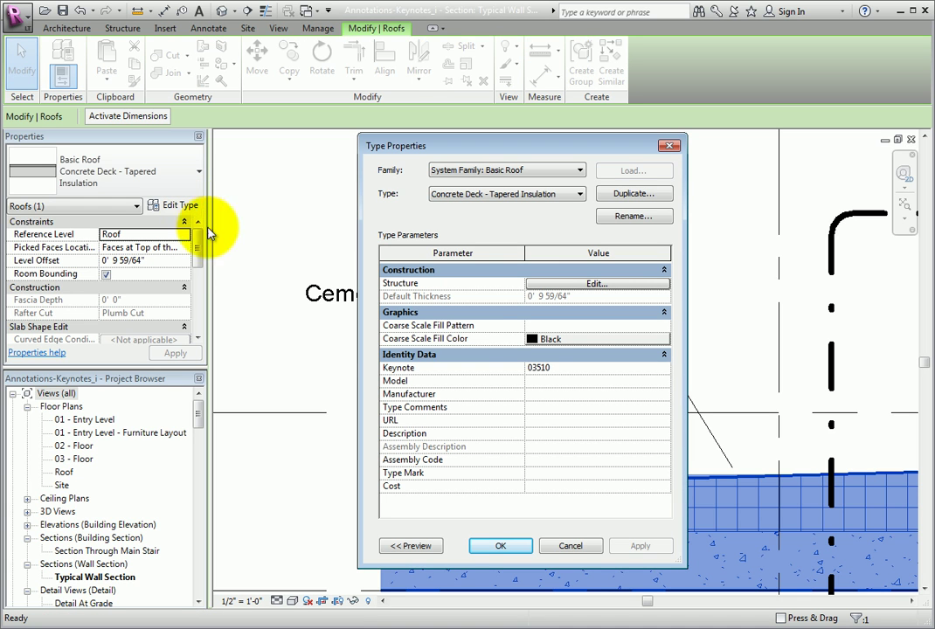
Step: Cancel the roof's Type Properties, deselect the roof, and zoom out on the wall section
click(563, 368)
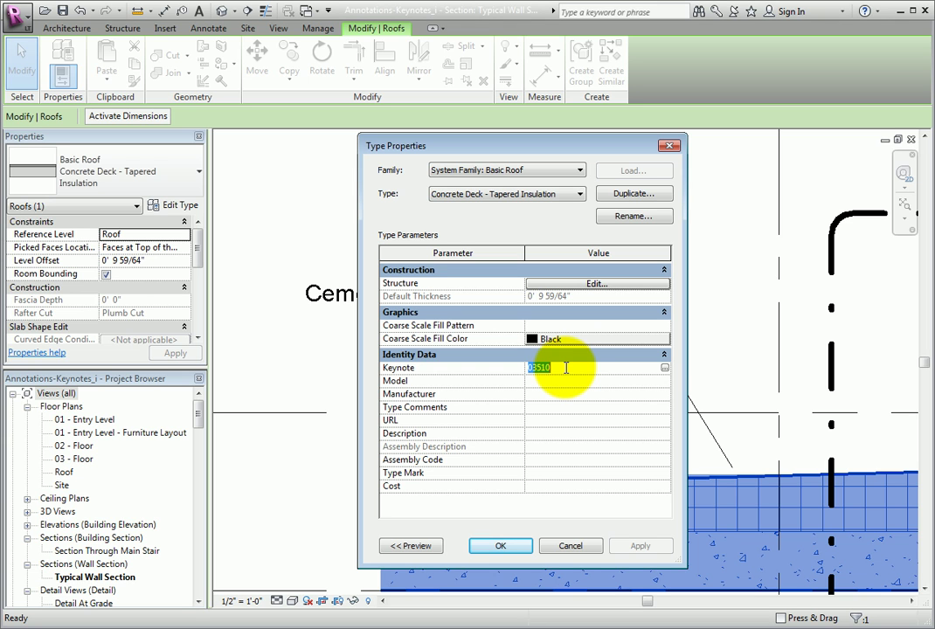
click(586, 544)
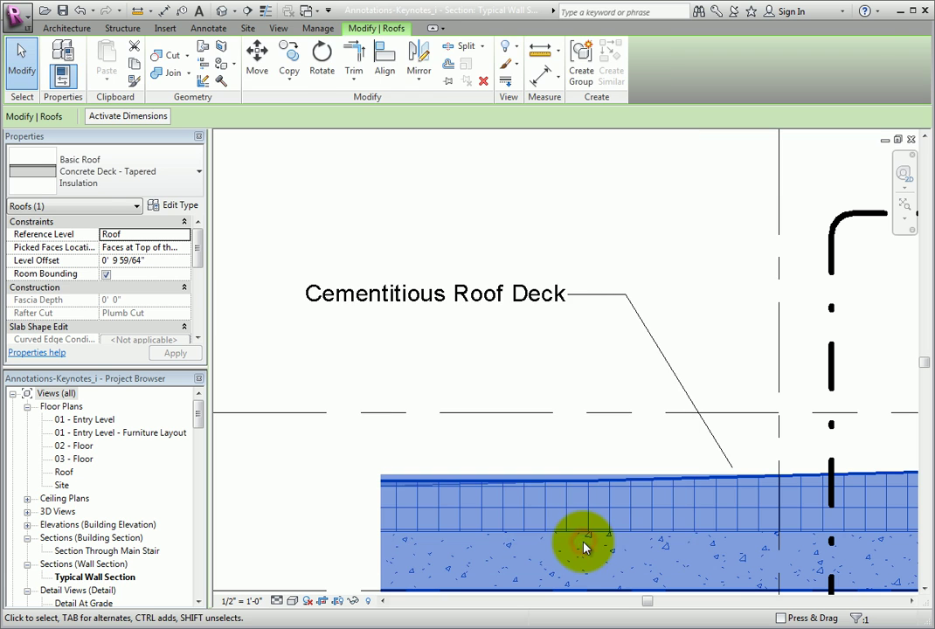
click(538, 463)
scroll(538, 463, down, 5)
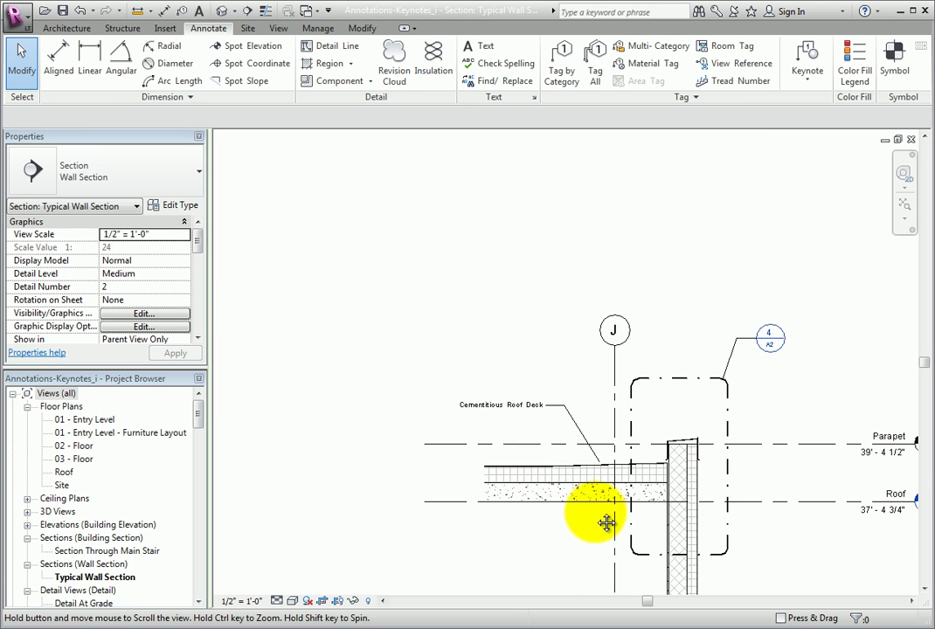
Step: Open the Material Browser for the exterior wall's Finish 1 layer, External Wall Insulation
middle_drag(608, 526, 479, 288)
click(541, 345)
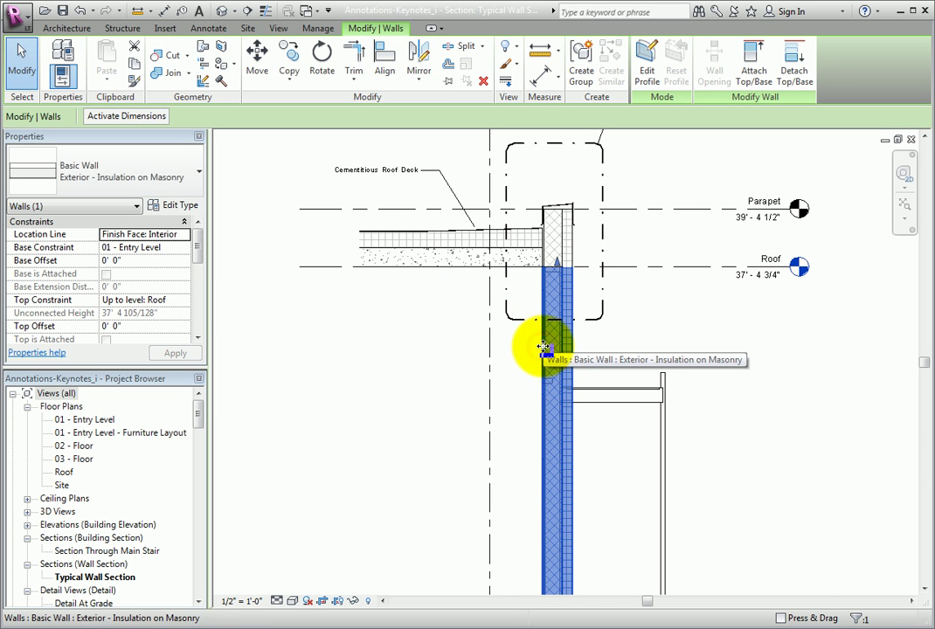
click(179, 206)
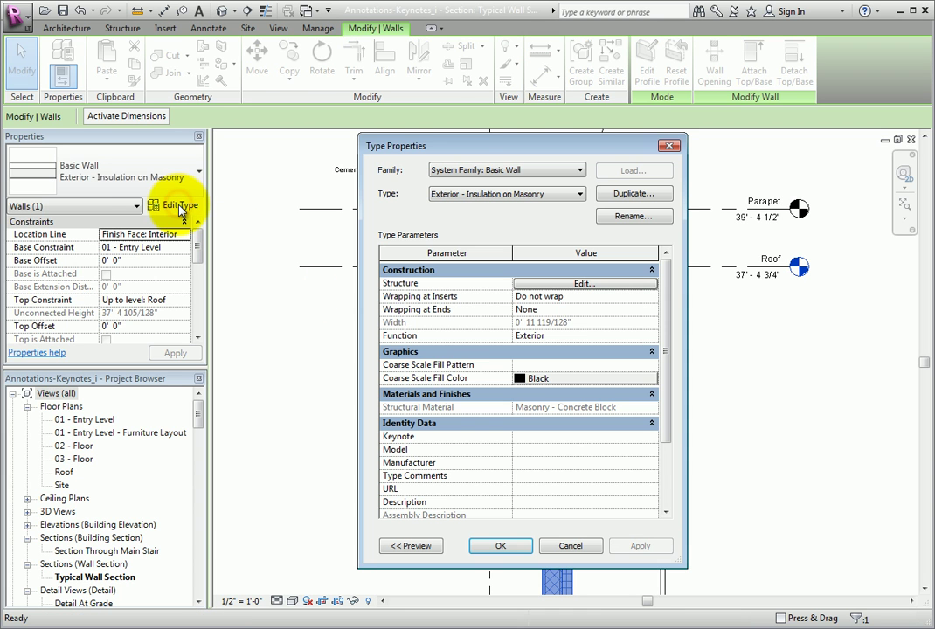
click(611, 286)
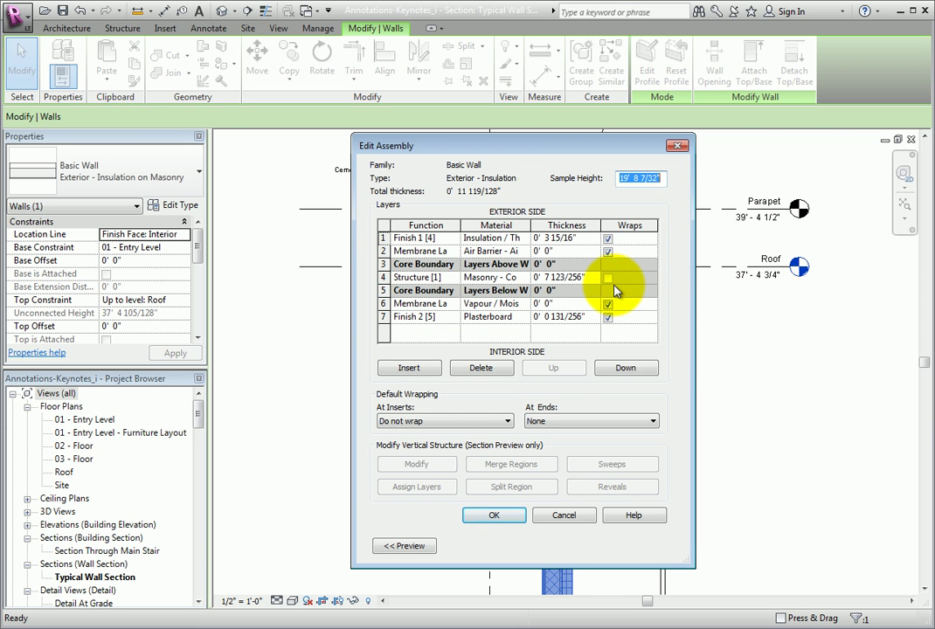
click(496, 240)
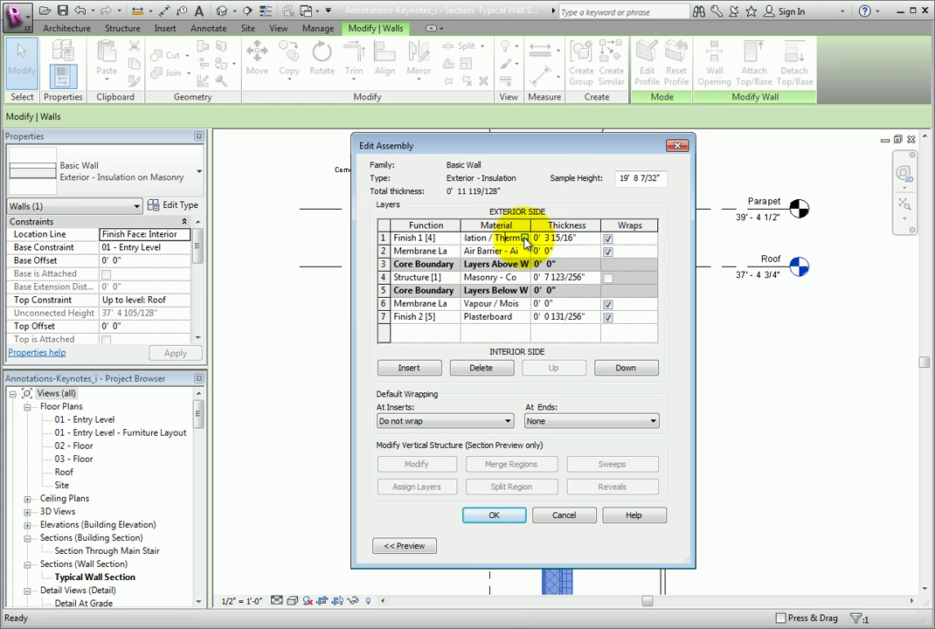
click(523, 239)
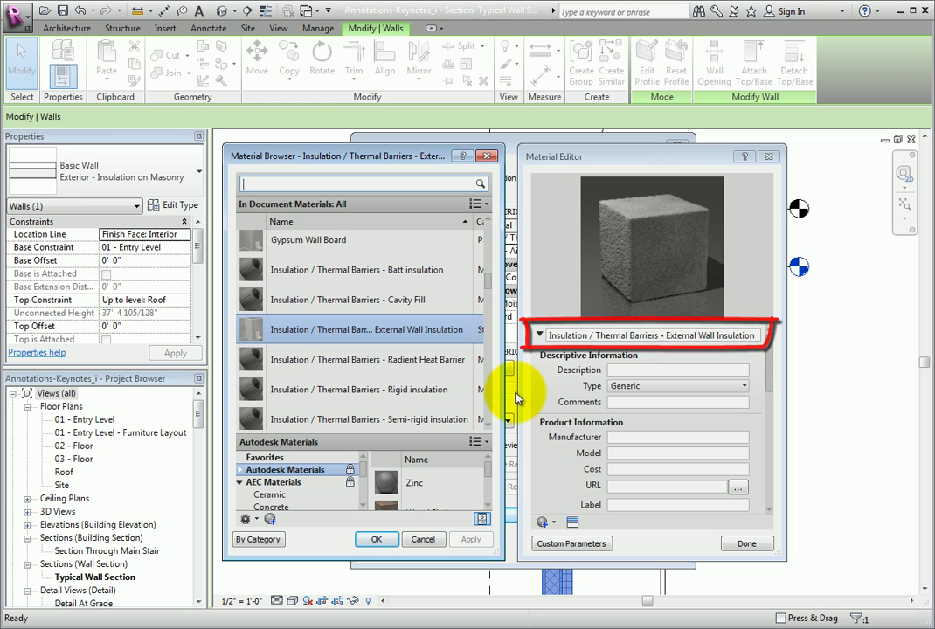
Step: Open the Keynotes list from External Wall Insulation's empty Keynote field
click(541, 337)
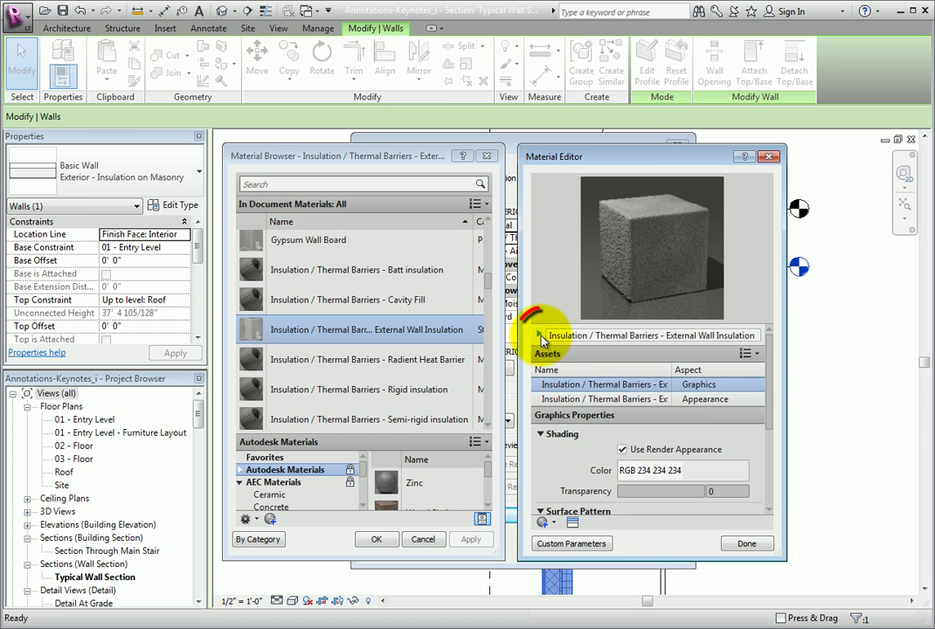
click(540, 338)
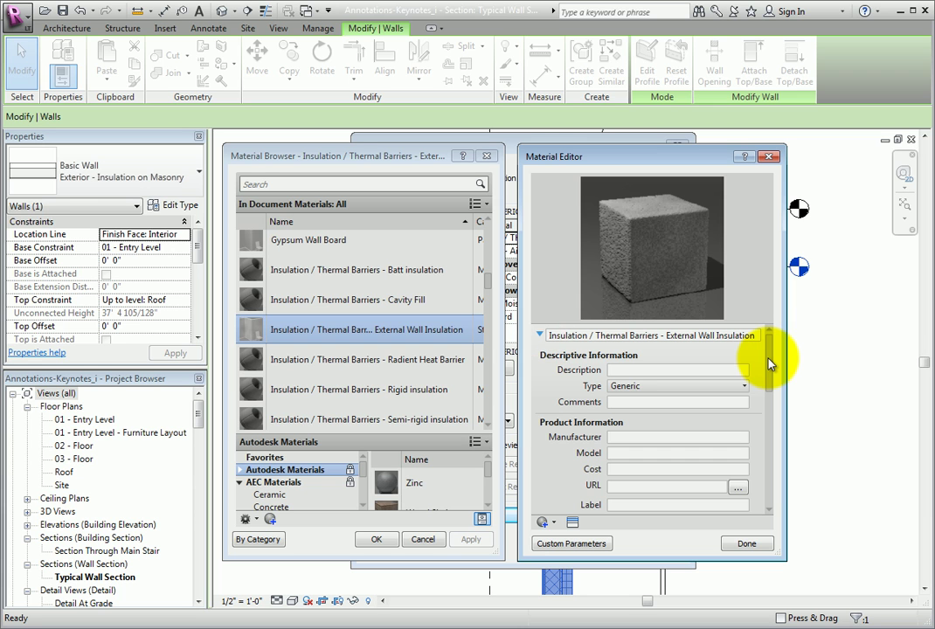
drag(768, 362, 773, 402)
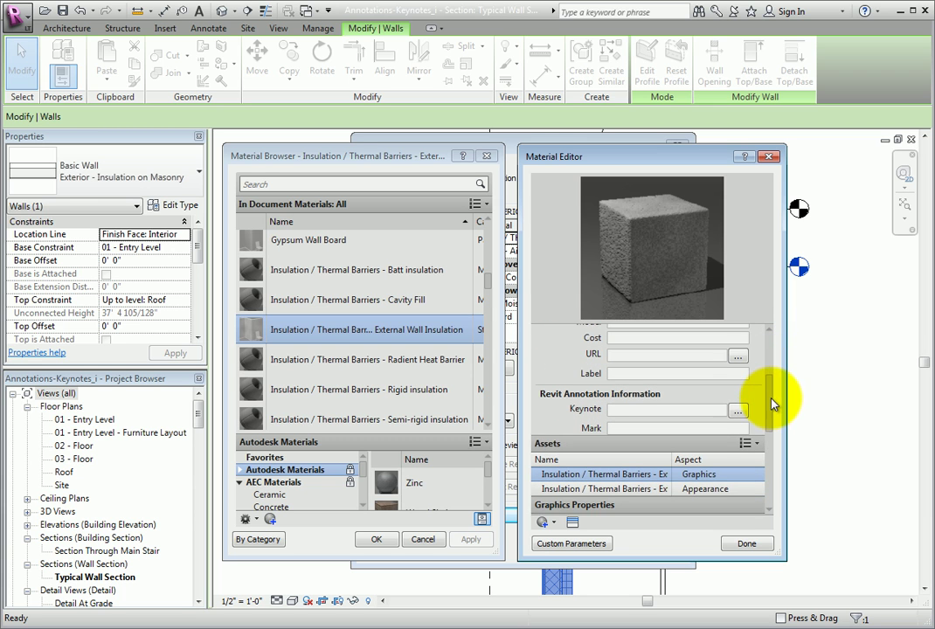
click(688, 407)
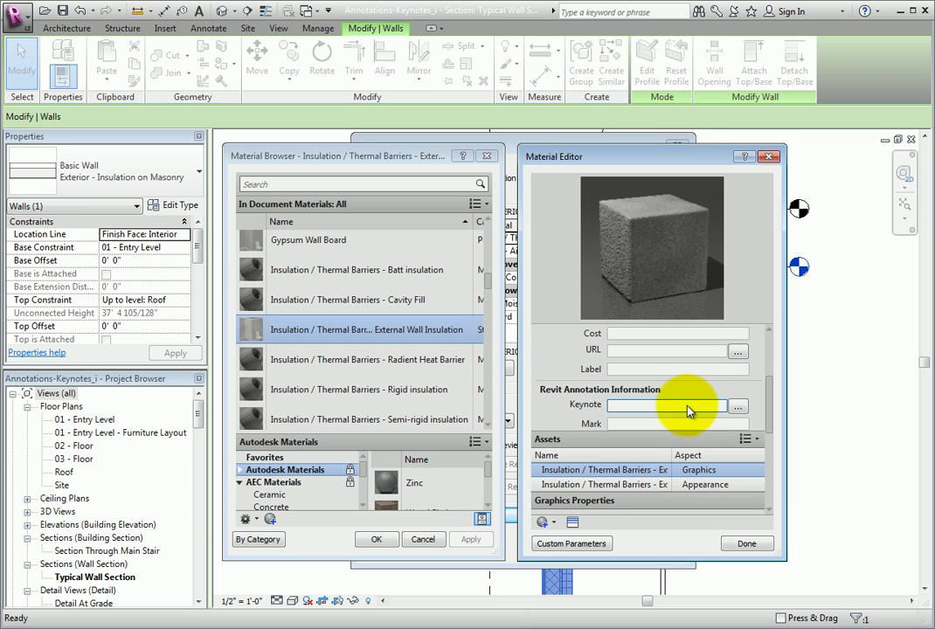
click(738, 408)
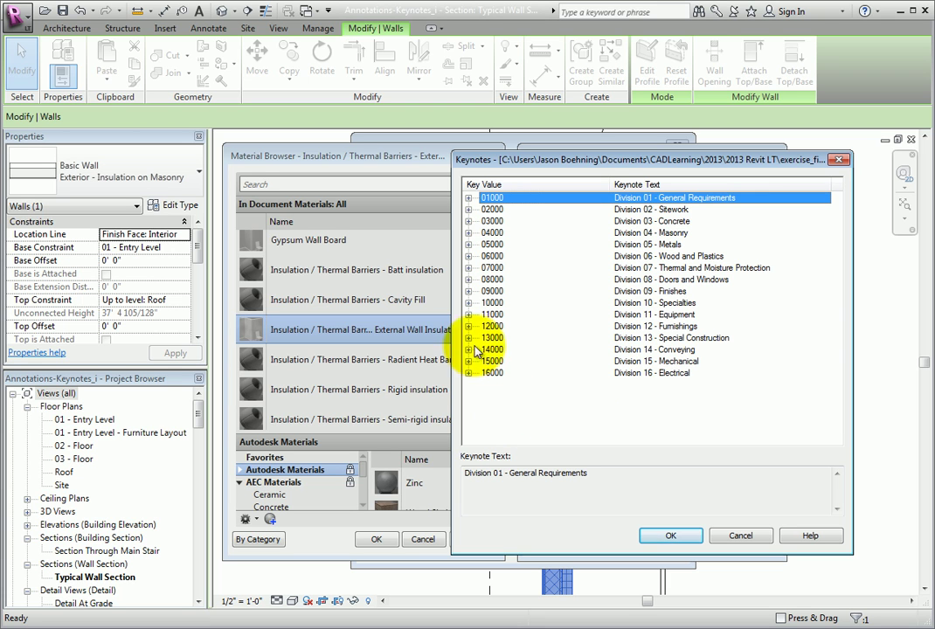
Step: Assign keynote 07240 Exterior Insulation and Finish Systems to External Wall Insulation and close the Material Browser
click(469, 268)
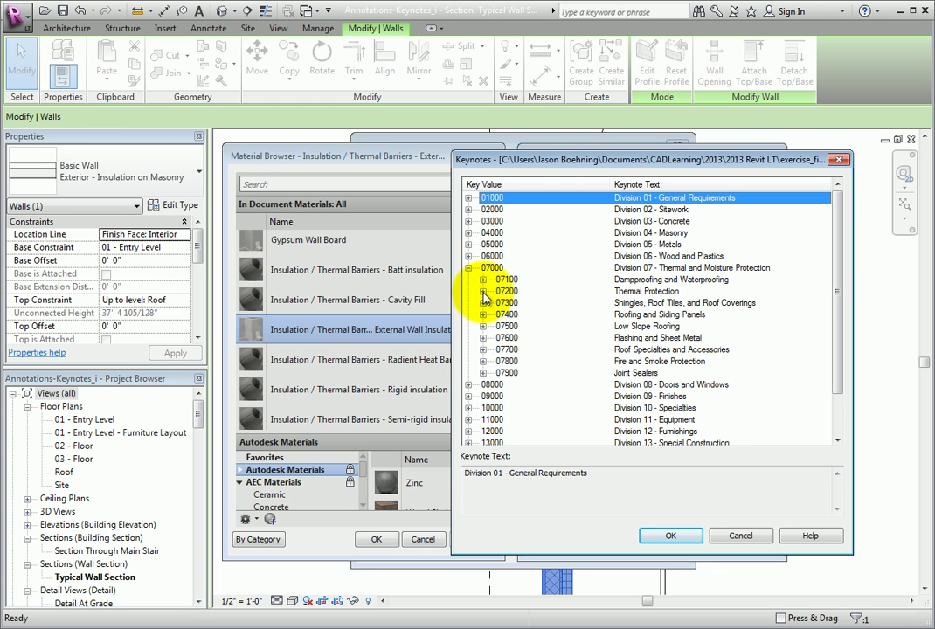
click(483, 292)
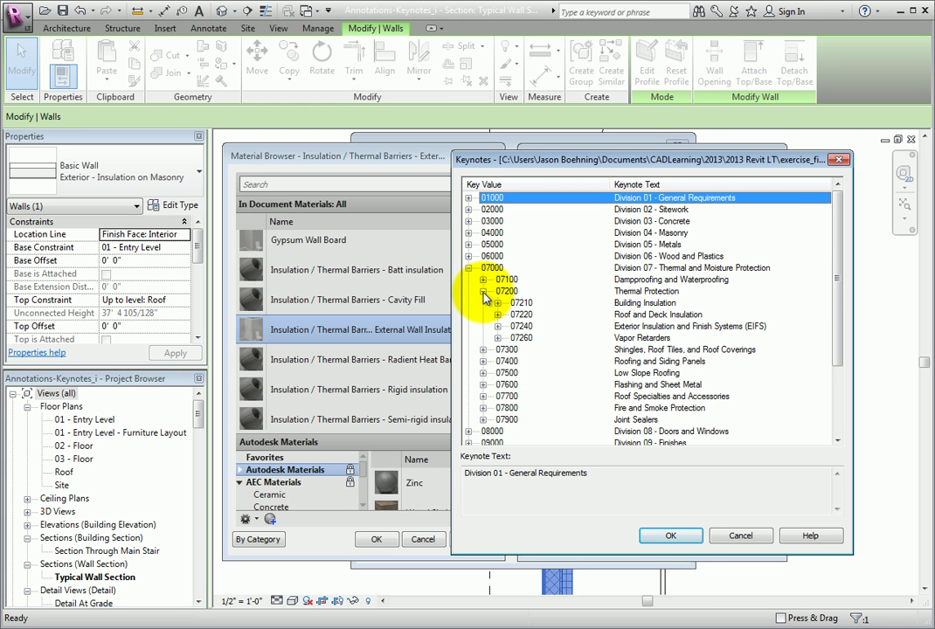
click(517, 327)
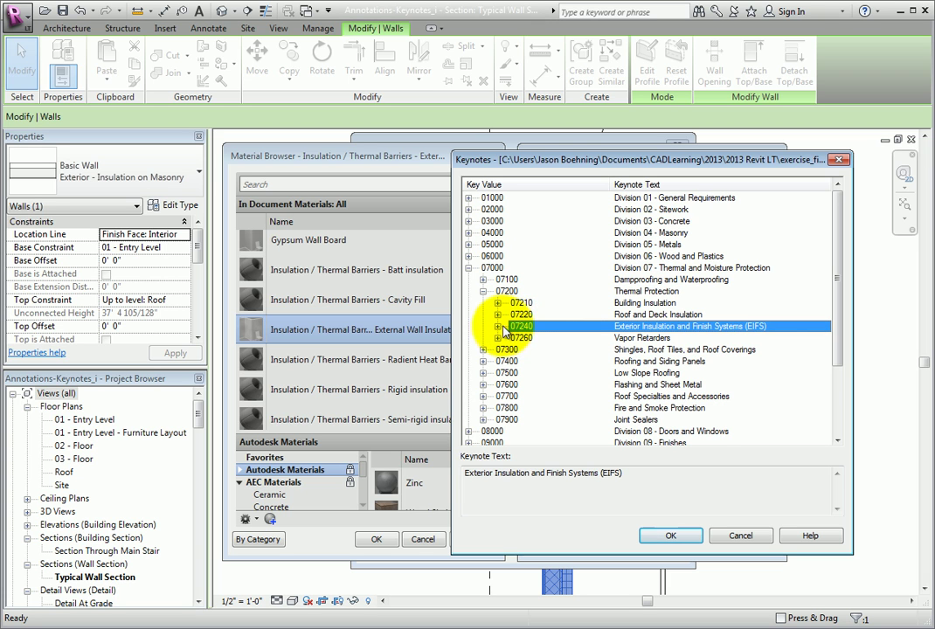
click(498, 328)
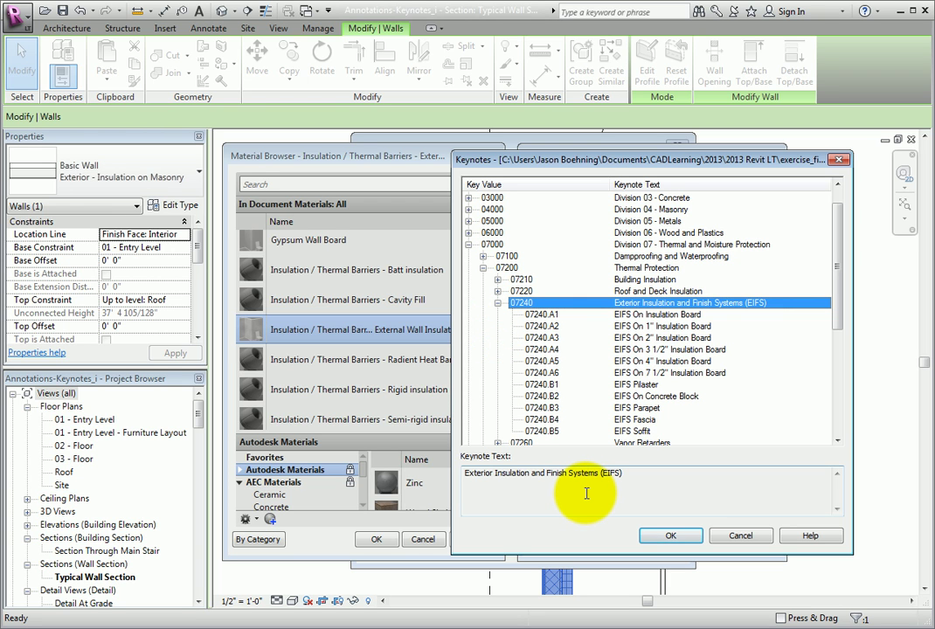
click(671, 536)
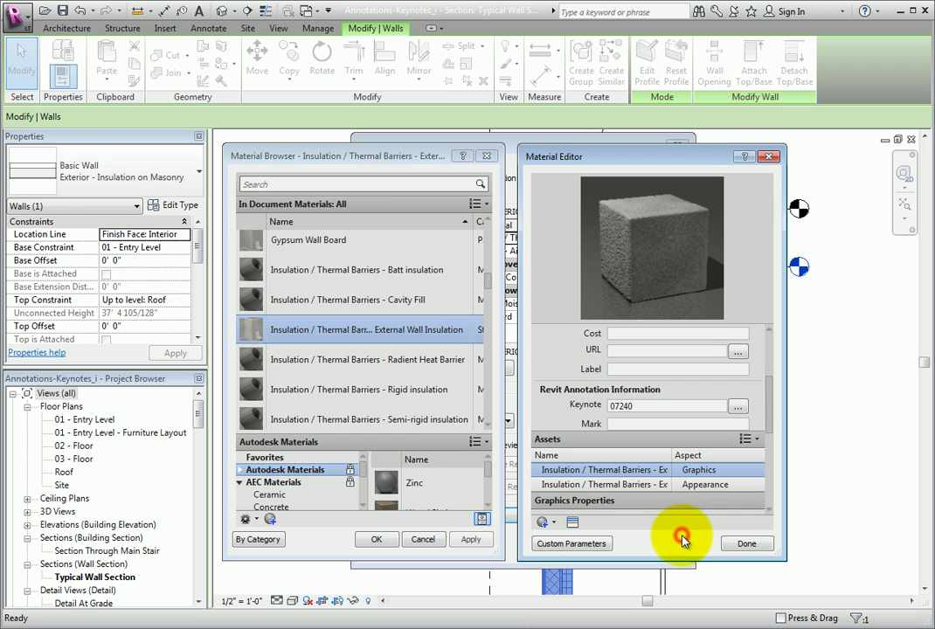
click(376, 539)
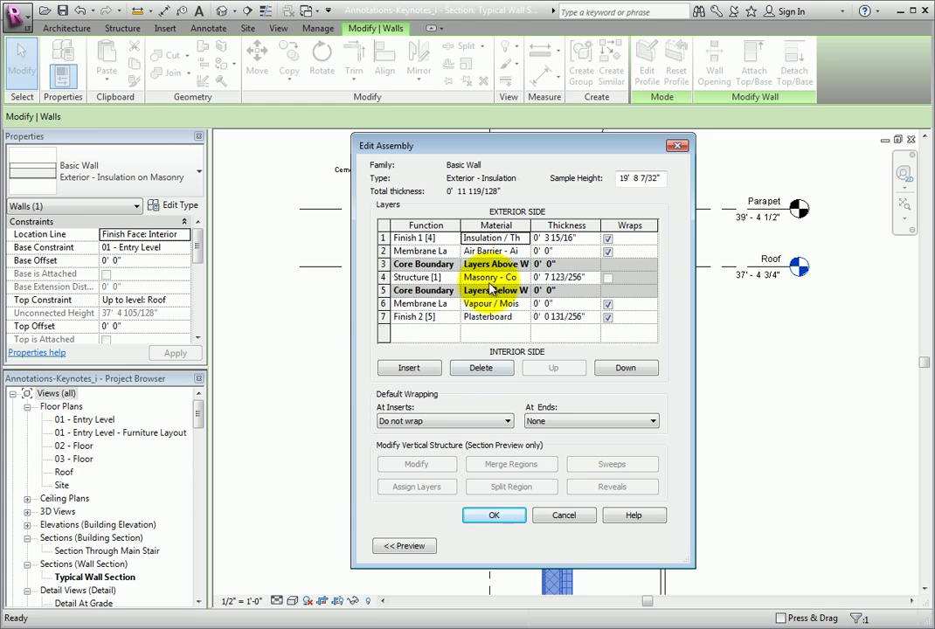
Step: Give the Masonry - Concrete Block layer material keynote 04220 Concrete Masonry Units
click(493, 279)
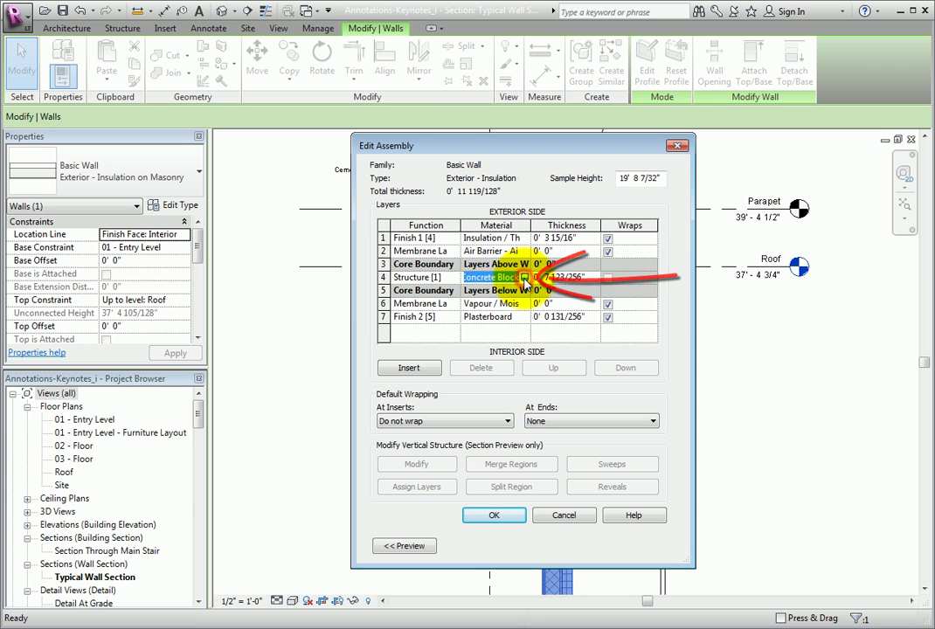
click(524, 278)
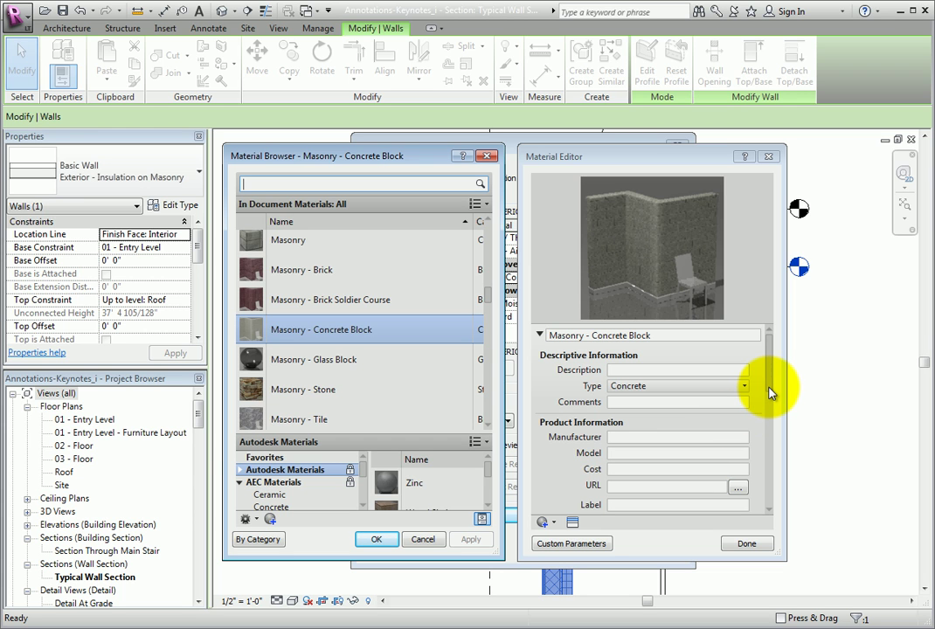
mouse_move(768, 393)
mouse_down()
mouse_move(768, 433)
mouse_move(757, 428)
mouse_up()
click(740, 409)
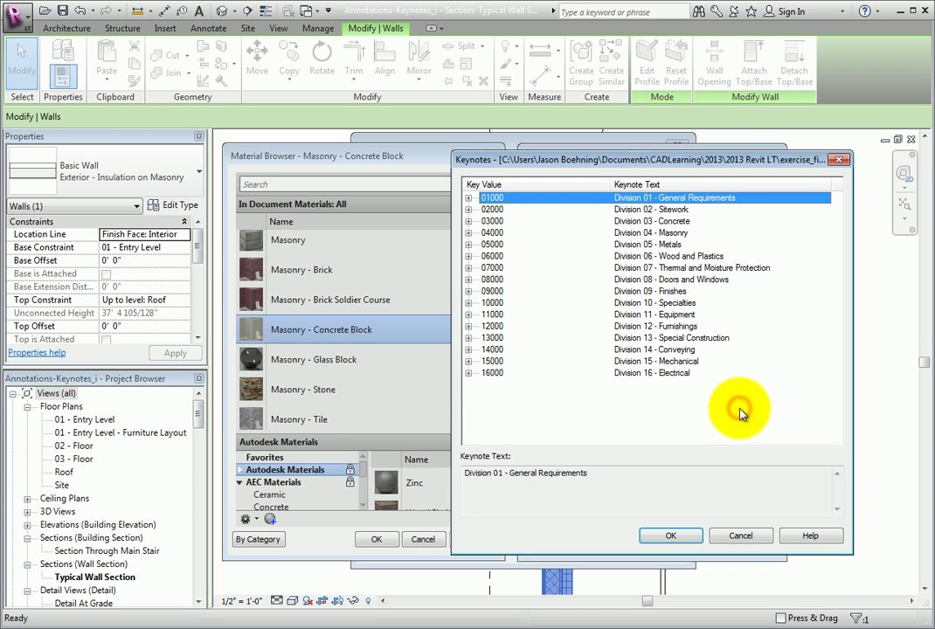
click(469, 233)
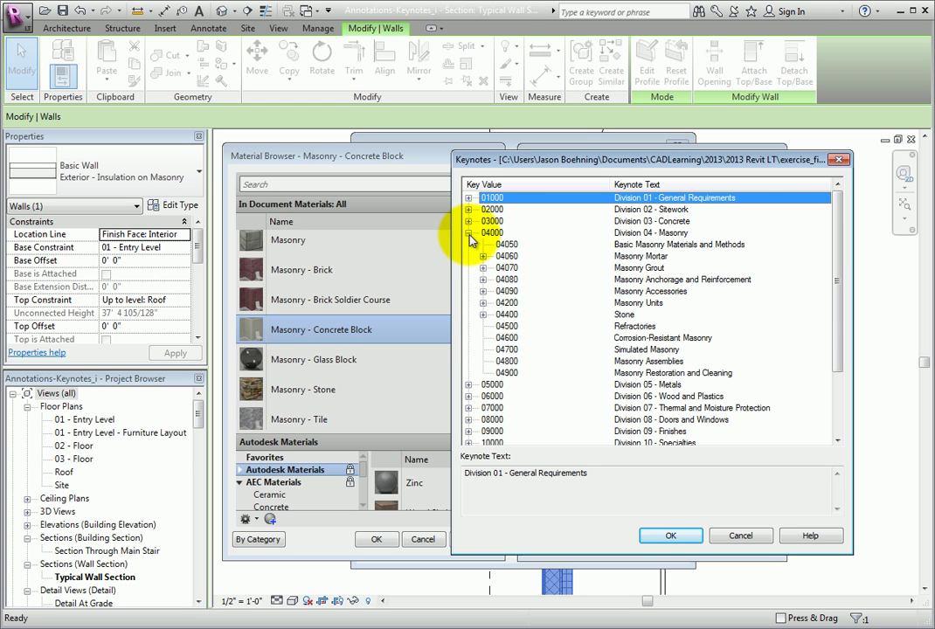
click(482, 302)
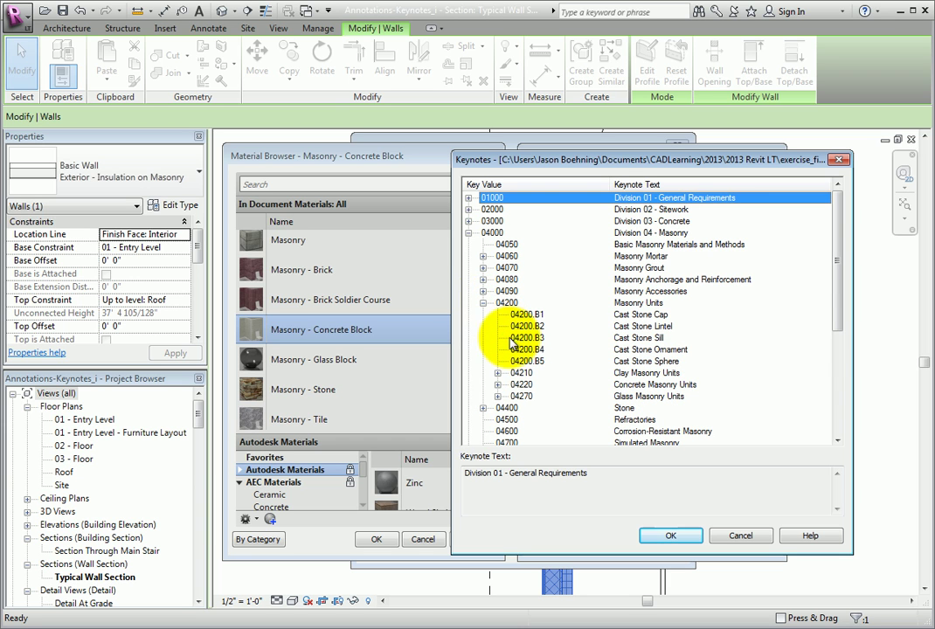
click(524, 384)
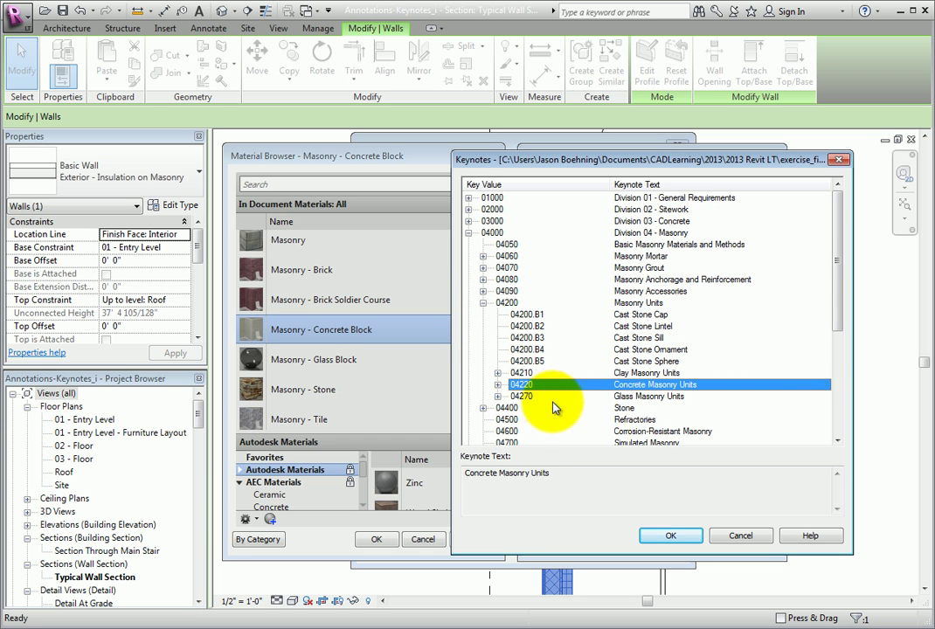
click(646, 534)
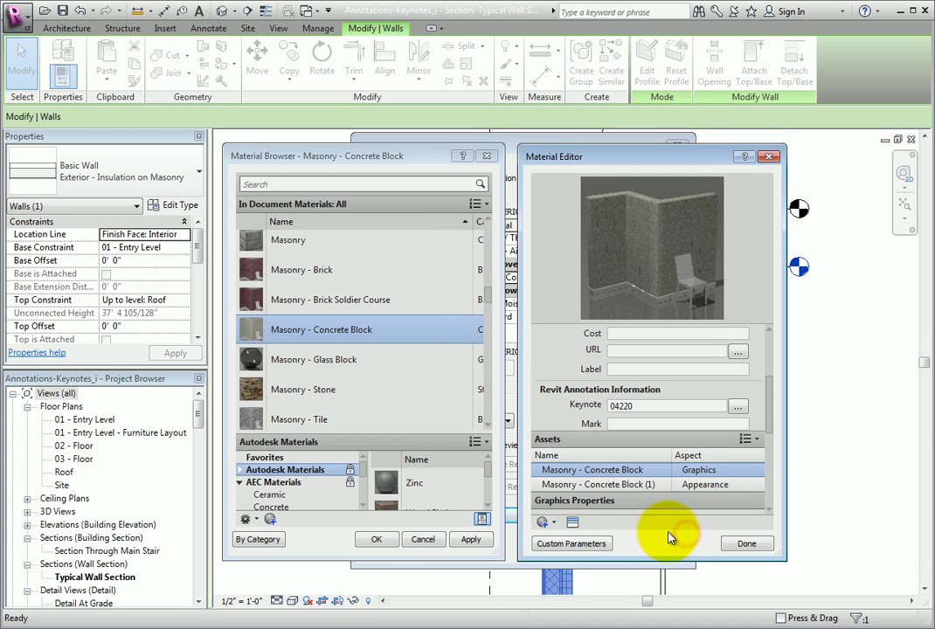
click(377, 541)
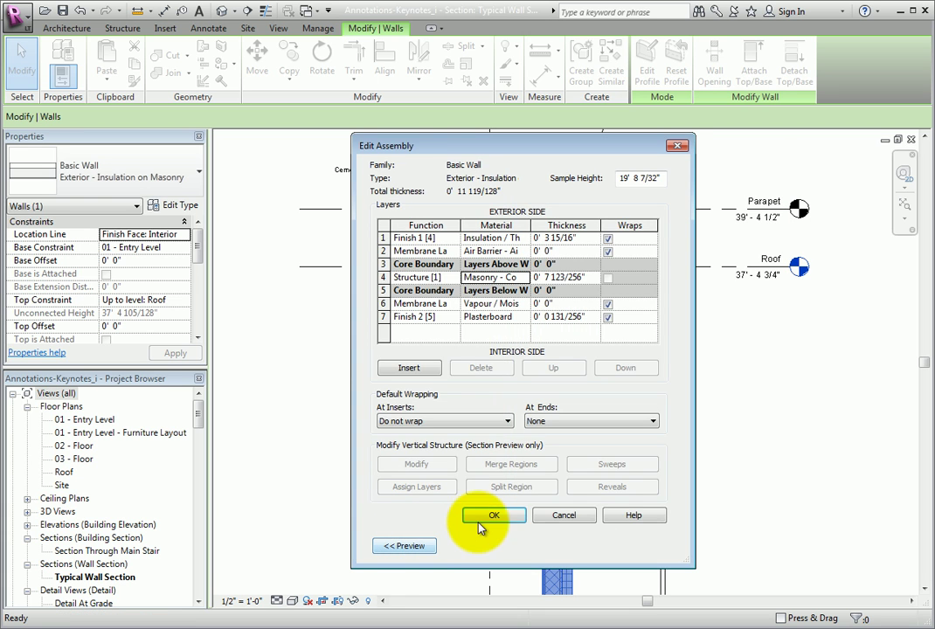
Step: Apply the wall layer and type changes, then deselect the wall
click(485, 516)
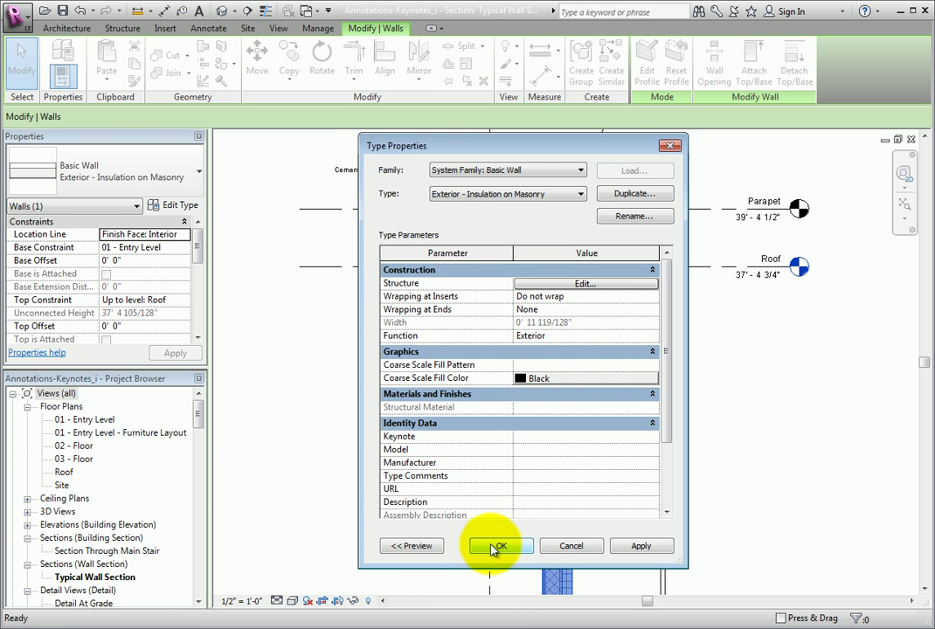
click(494, 547)
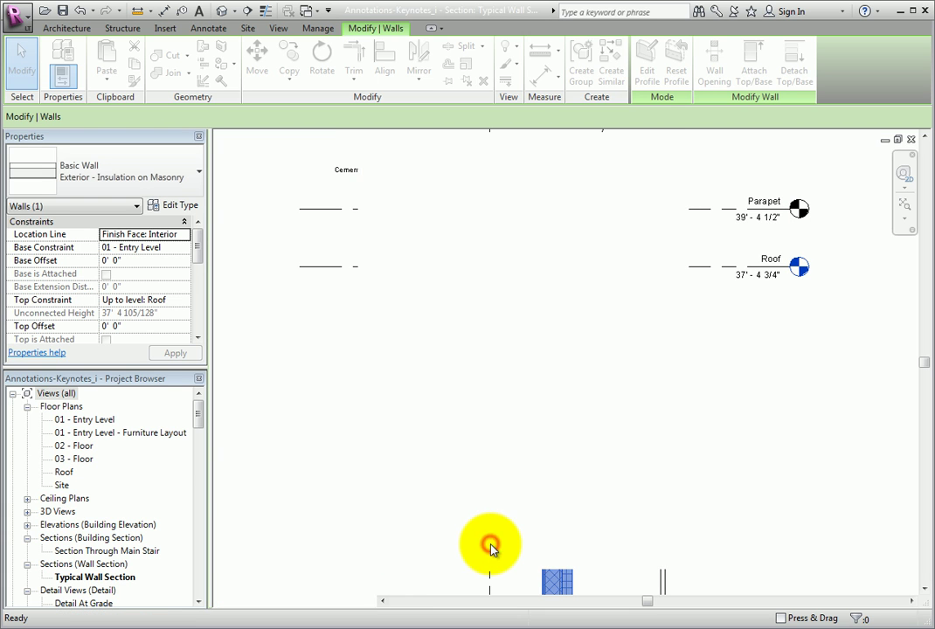
click(728, 469)
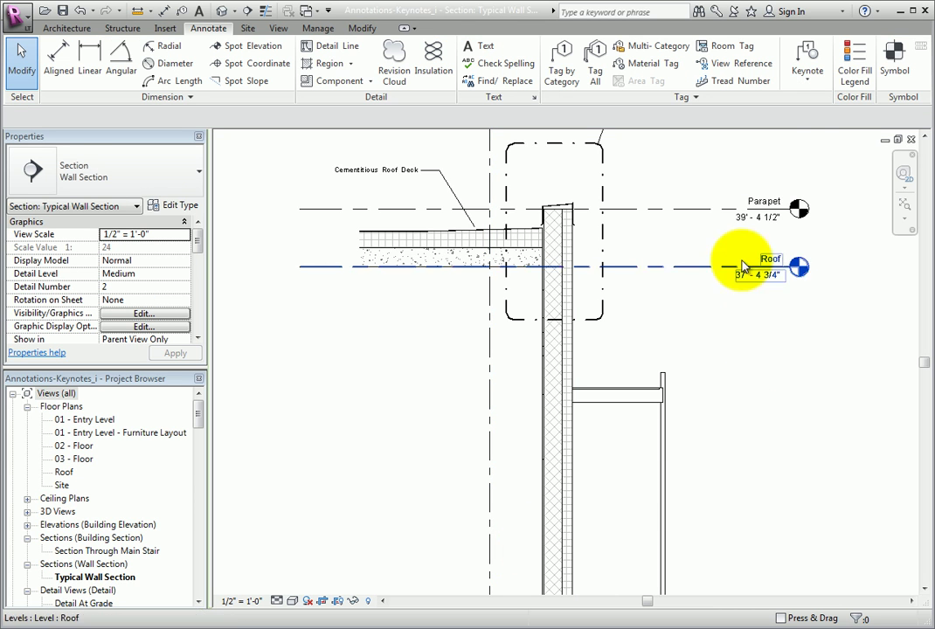
Step: Start a Material Keynote using M_Keynote Tag : Keynote Number and zoom in on the wall
click(807, 73)
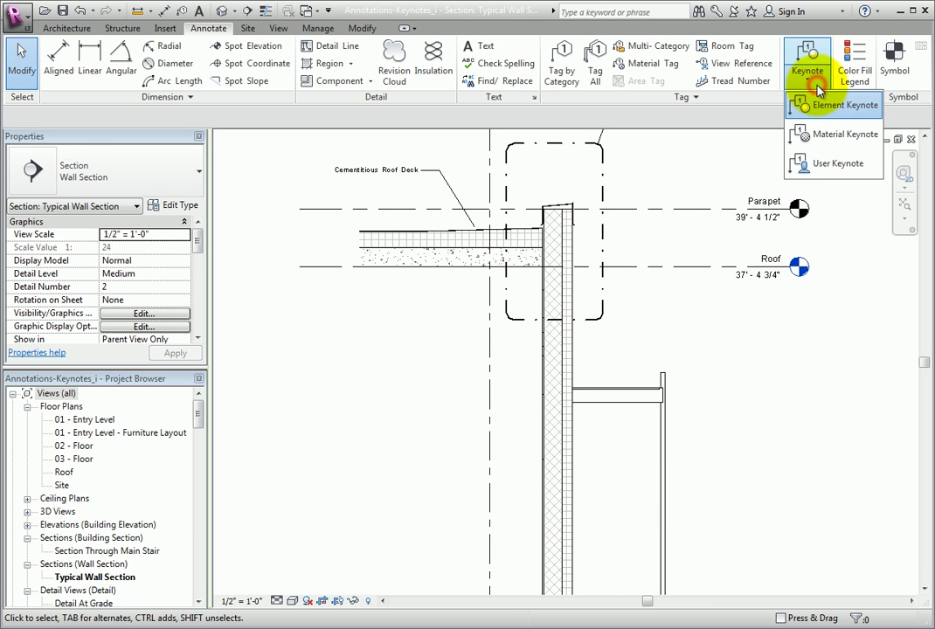
click(841, 135)
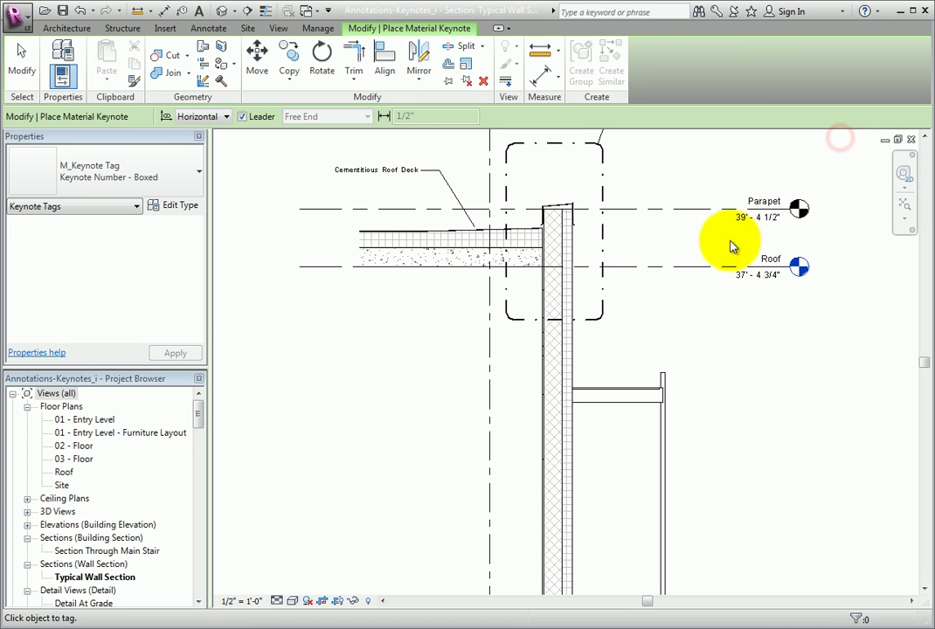
click(151, 166)
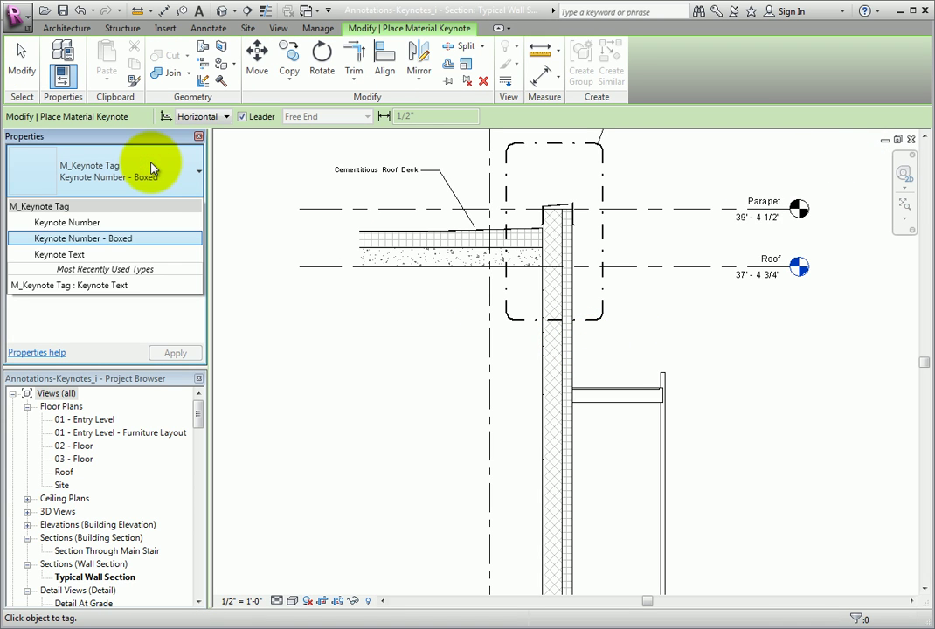
click(120, 222)
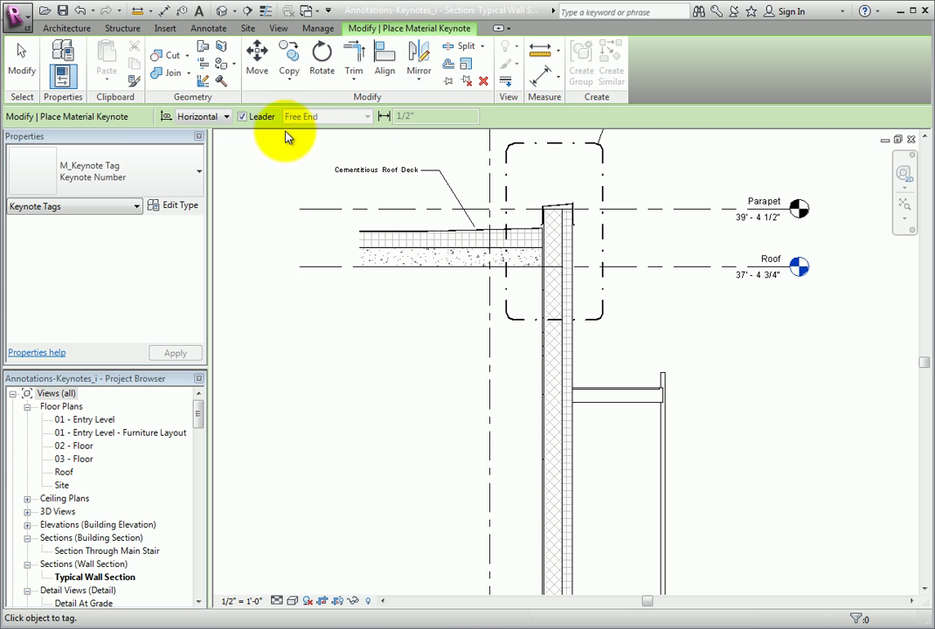
scroll(638, 318, up, 3)
scroll(564, 356, up, 3)
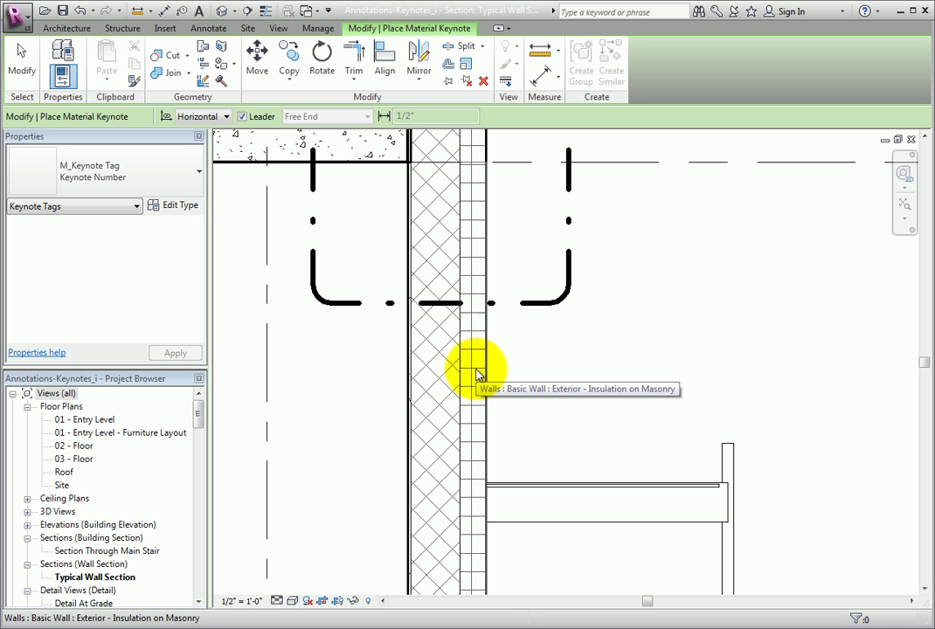
Step: Place a 07240 material keynote tag leadered from the insulation layer to the right
click(473, 426)
click(640, 342)
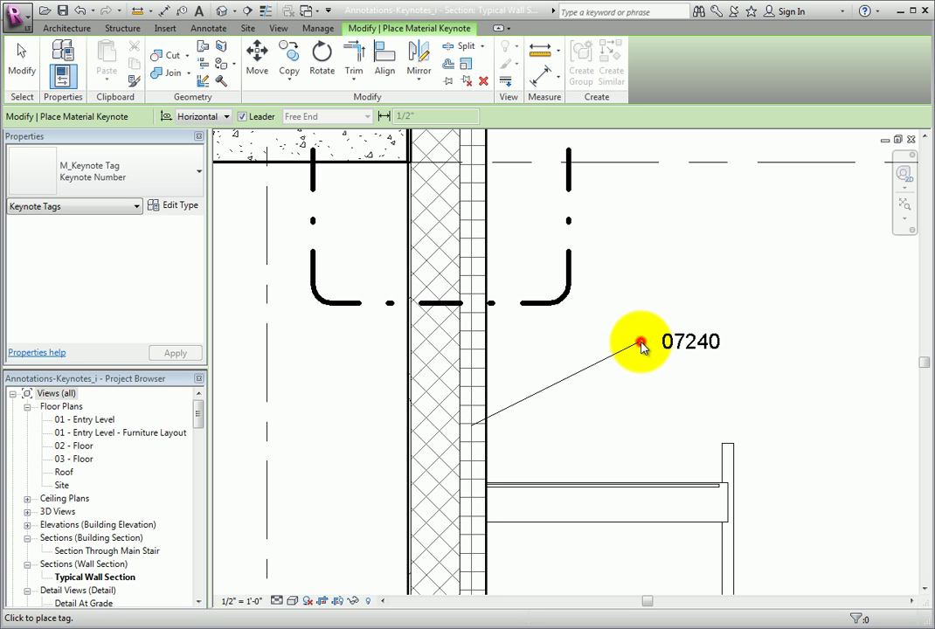
click(692, 346)
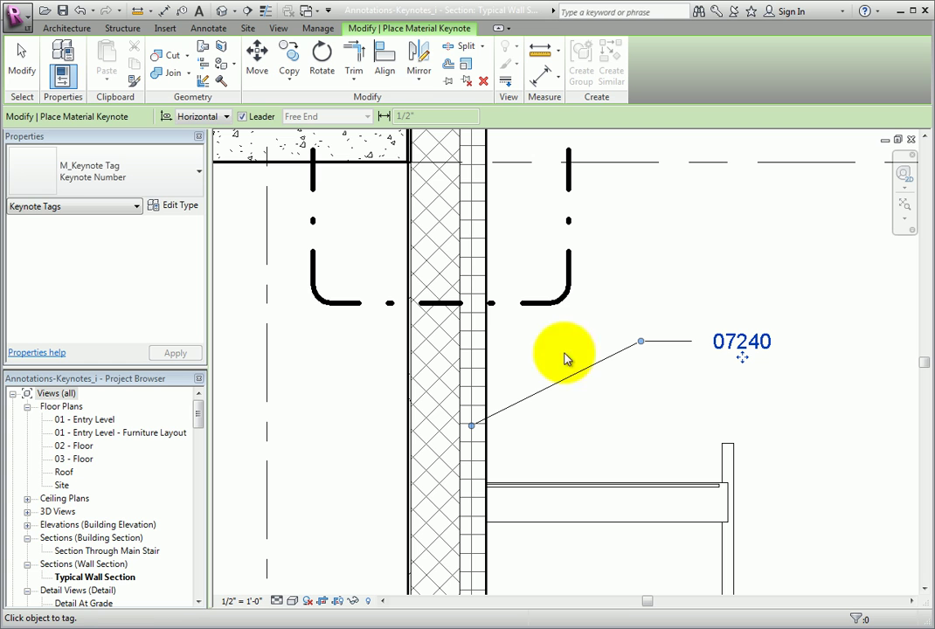
click(34, 77)
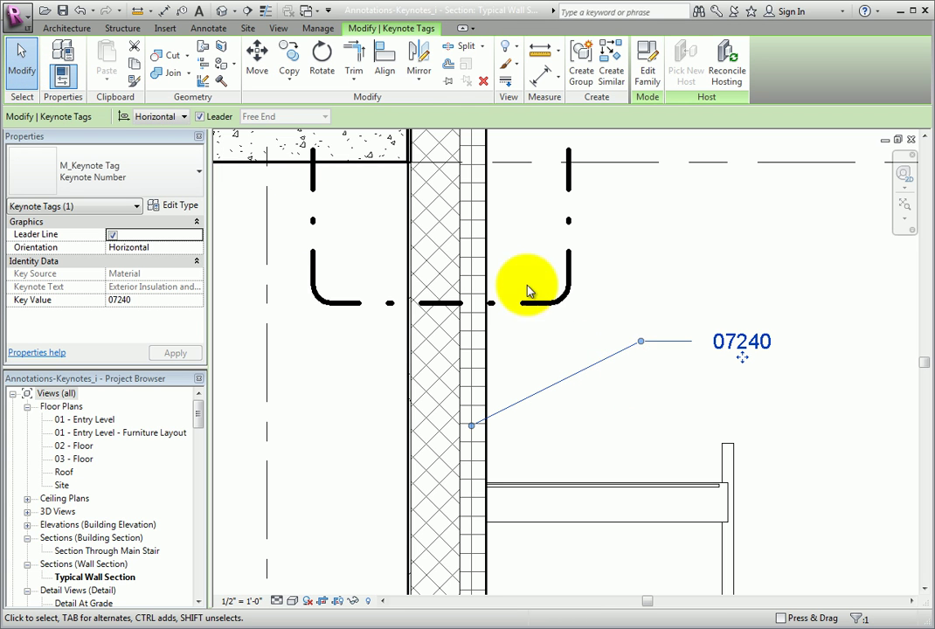
Step: Copy the 07240 tag to a spot just below the original
click(290, 54)
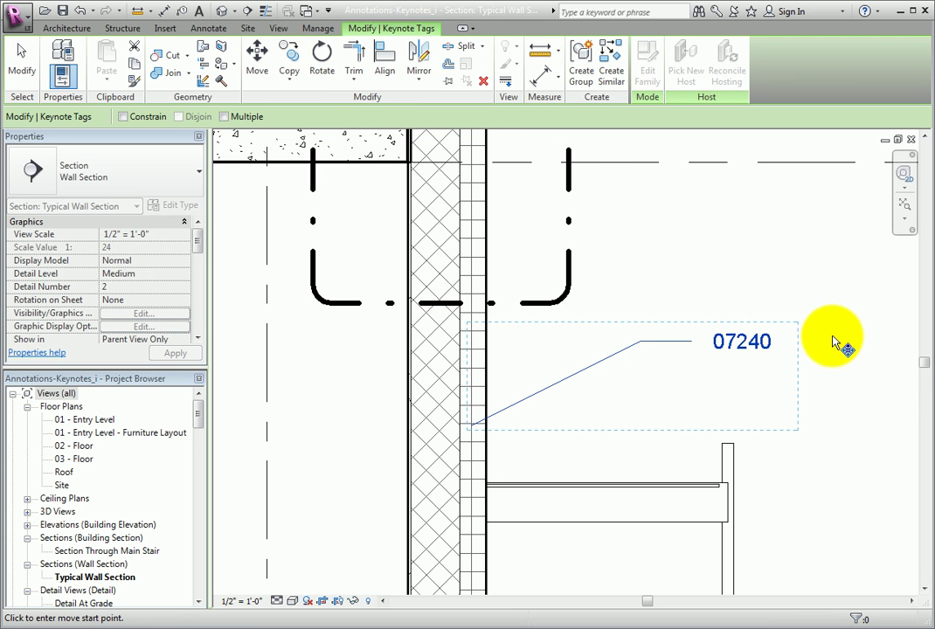
click(830, 285)
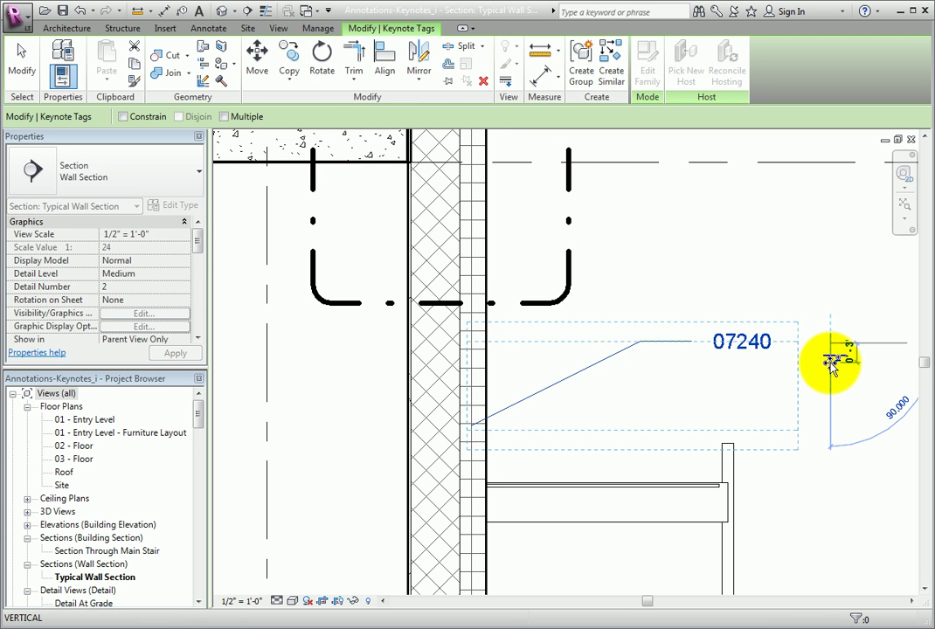
click(830, 367)
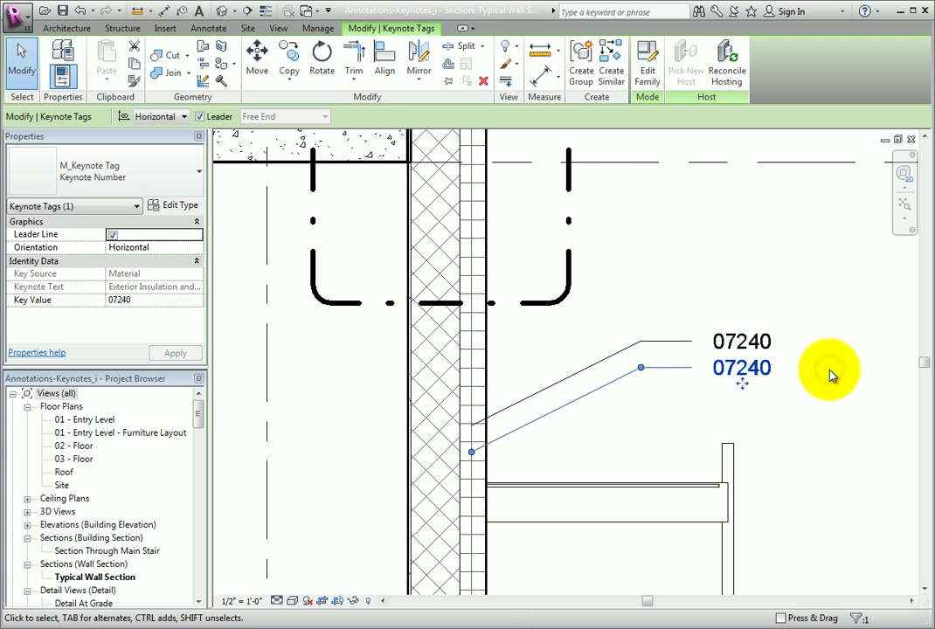
click(22, 57)
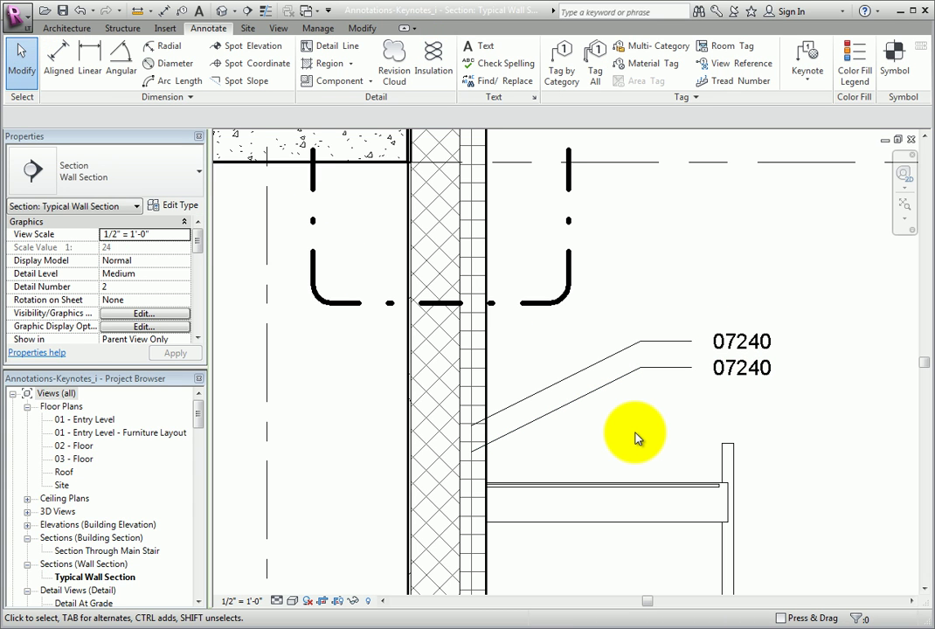
Step: Drag the lower tag's leader onto the concrete block layer so it reads 04220
click(643, 372)
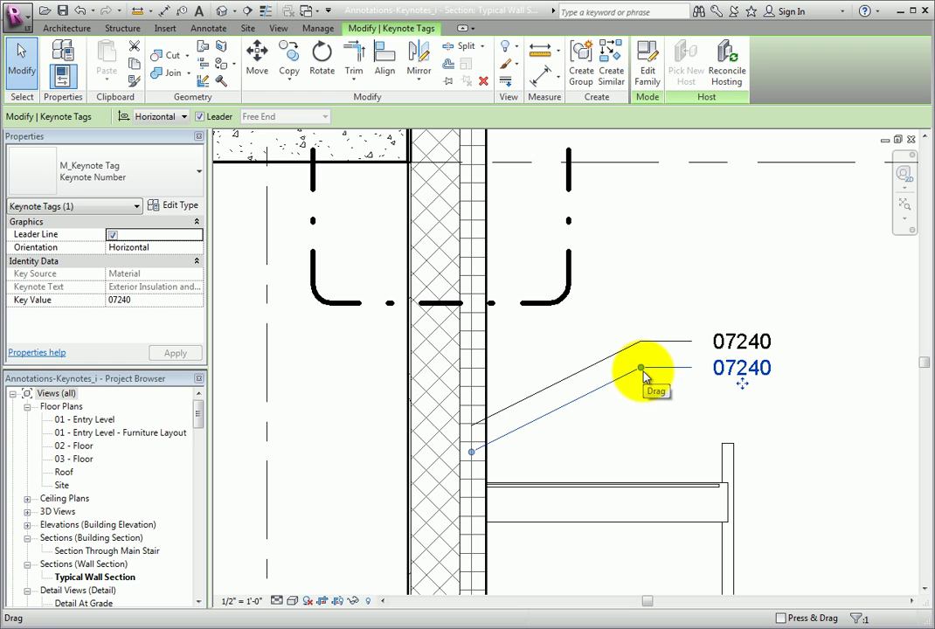
drag(471, 452, 452, 473)
click(646, 439)
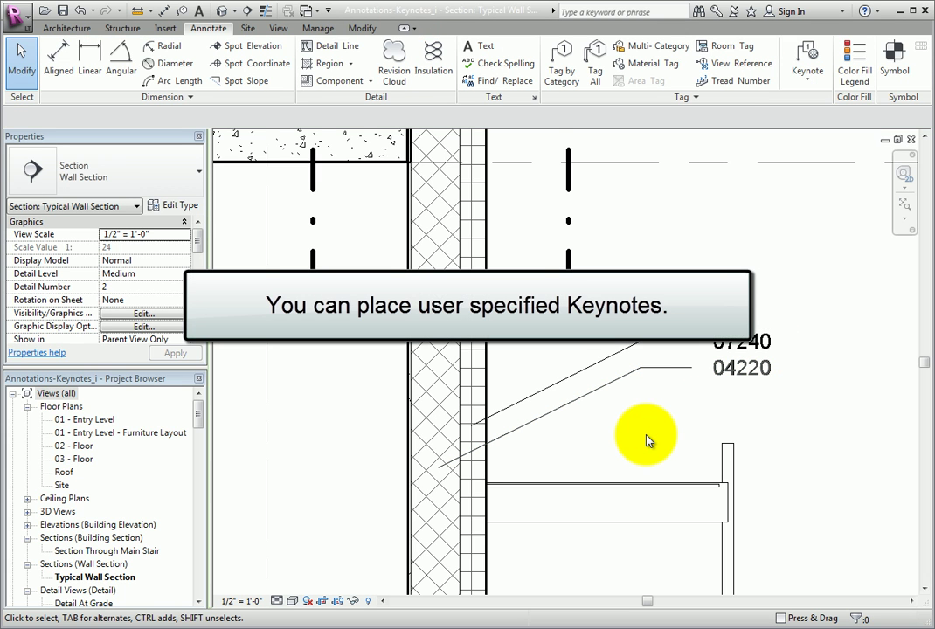
scroll(646, 439, up, 2)
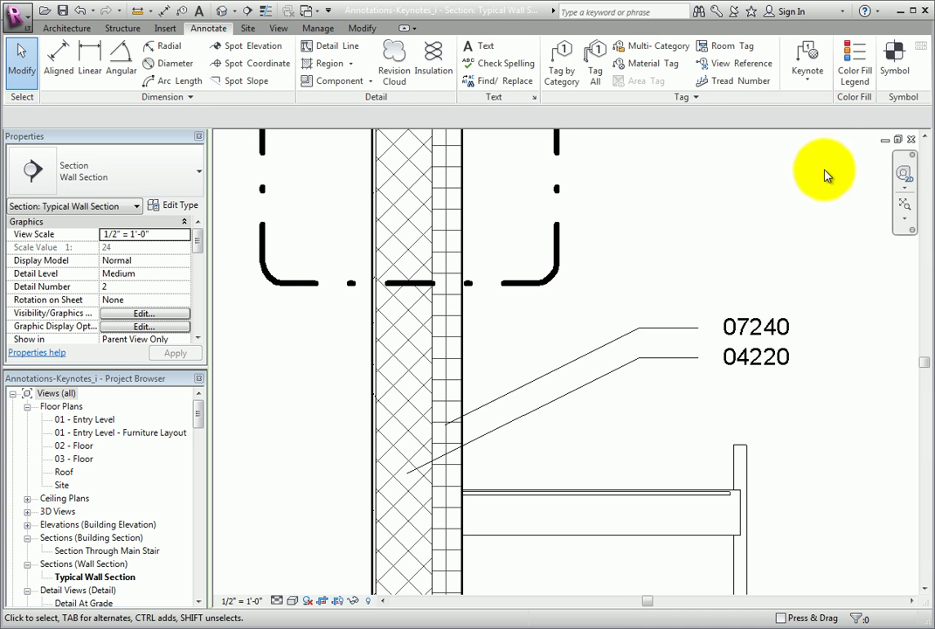
click(807, 86)
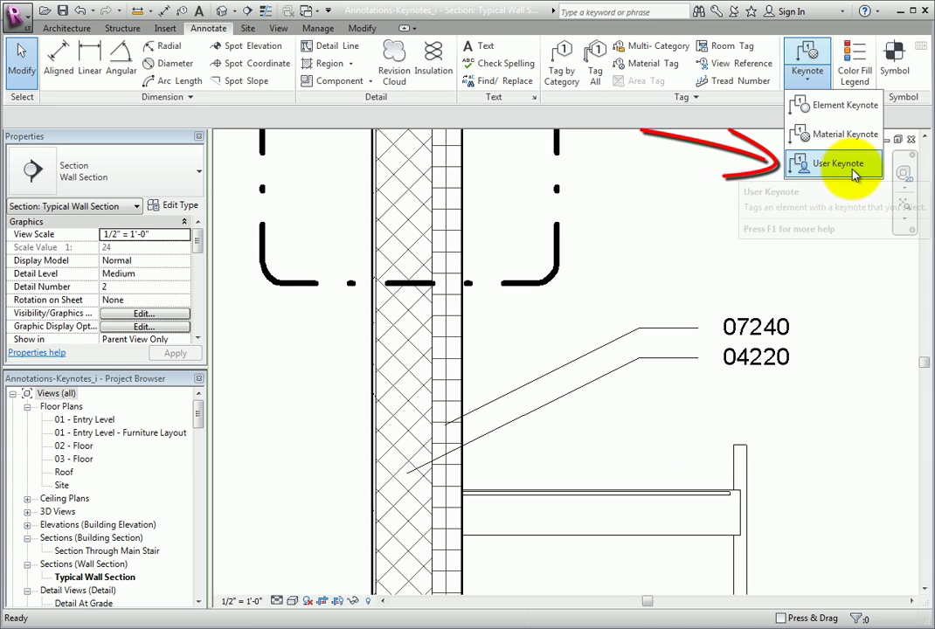
Step: Place a user keynote leadered to the roof deck, set to 01600 Product Requirements
click(801, 164)
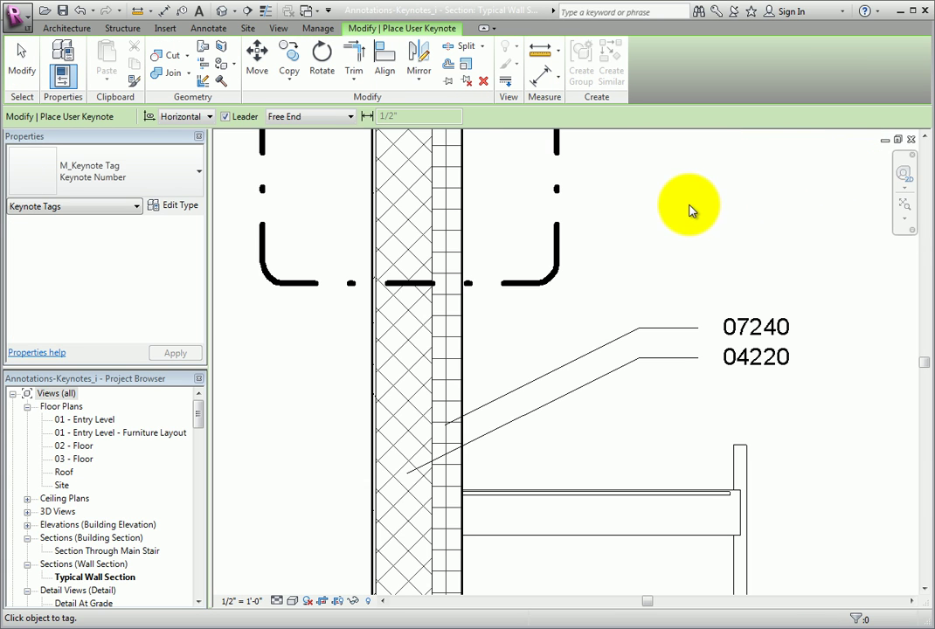
scroll(687, 210, down, 4)
middle_drag(660, 246, 508, 403)
scroll(508, 404, up, 1)
scroll(468, 317, up, 2)
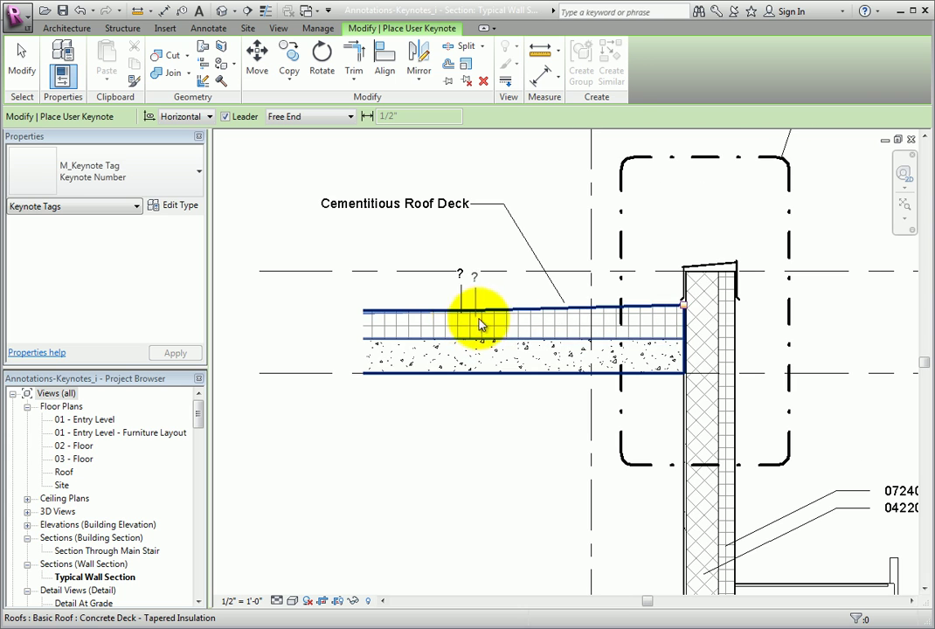
click(481, 320)
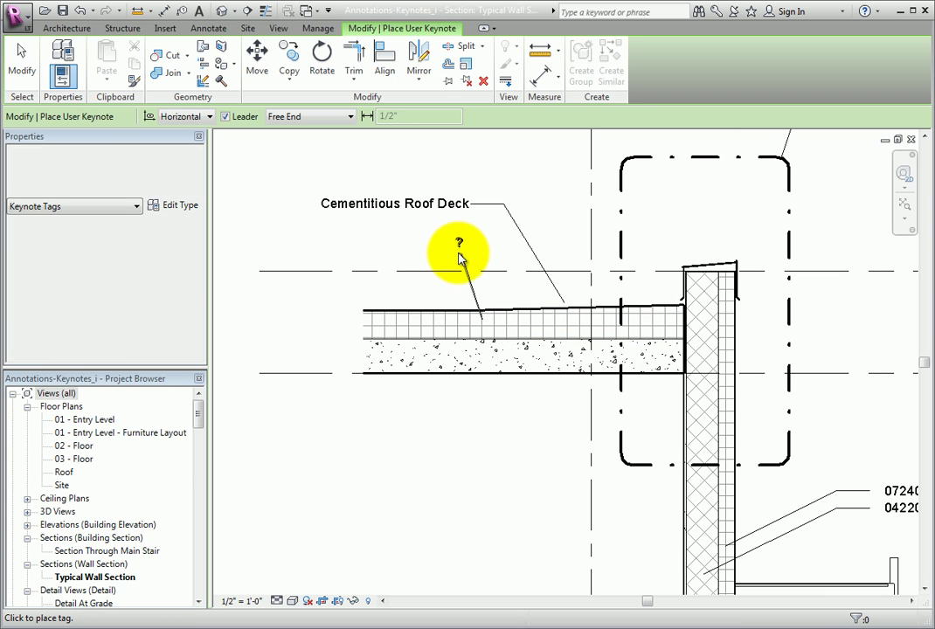
click(419, 252)
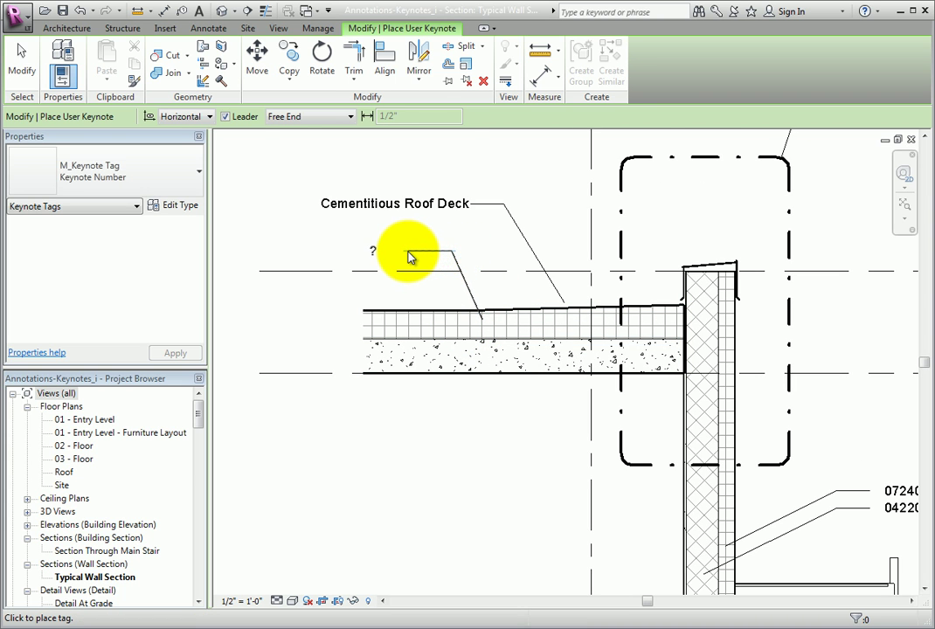
click(408, 255)
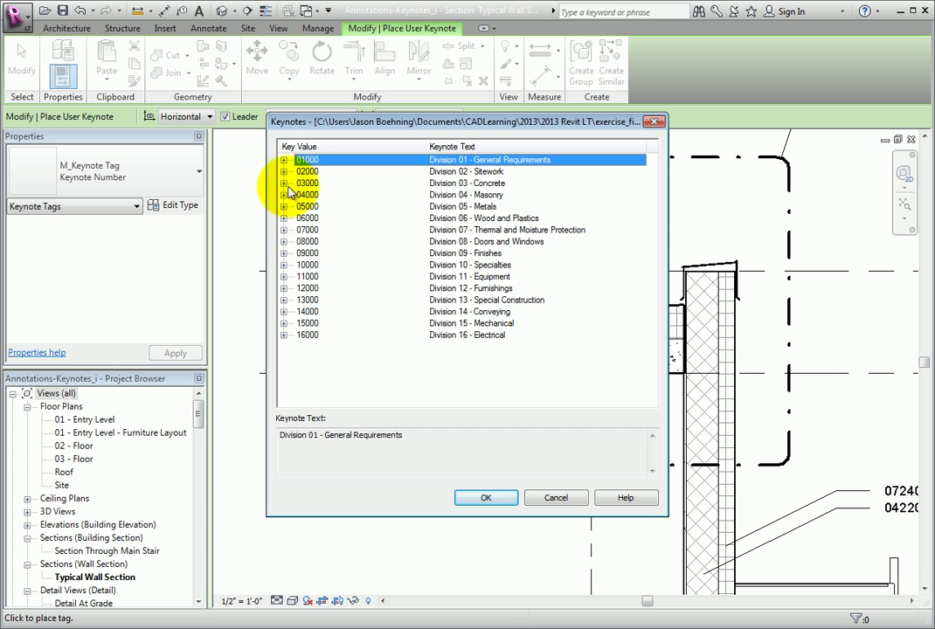
click(283, 160)
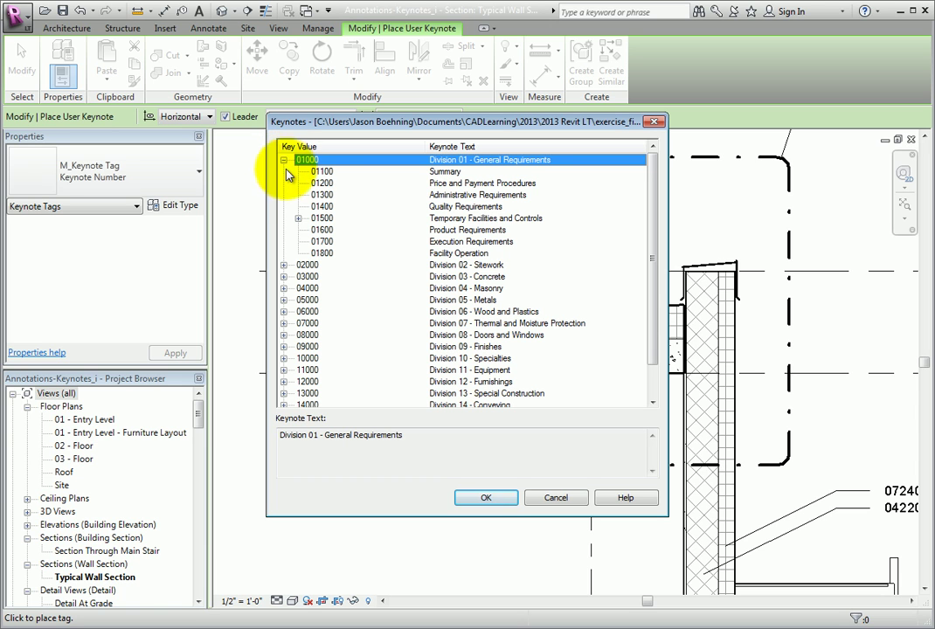
click(321, 230)
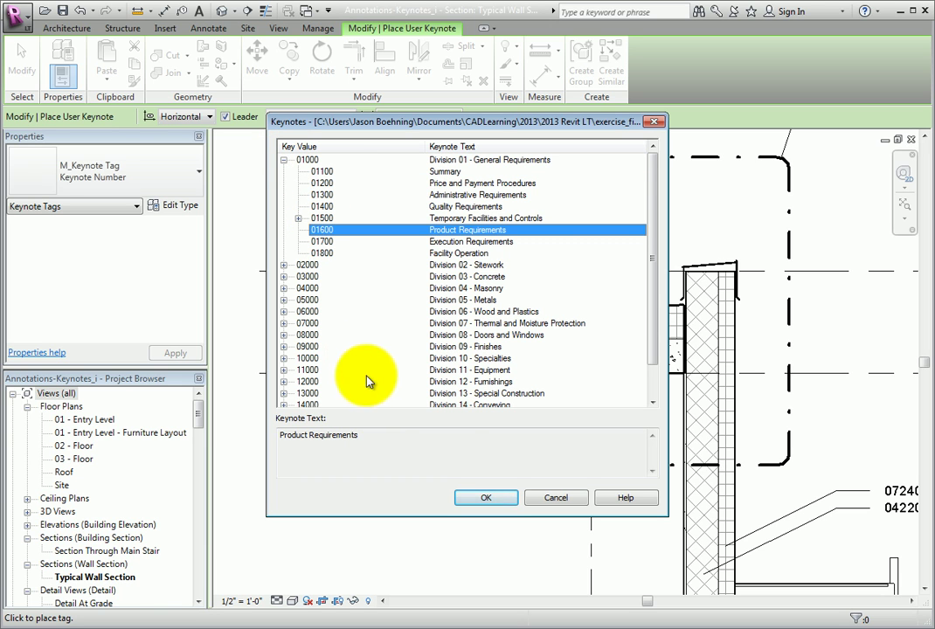
click(497, 498)
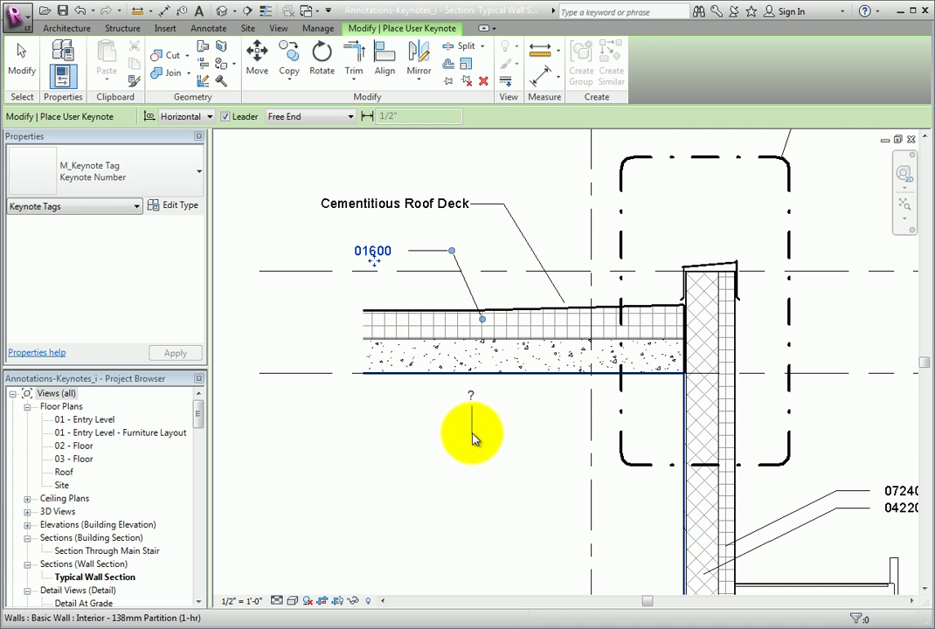